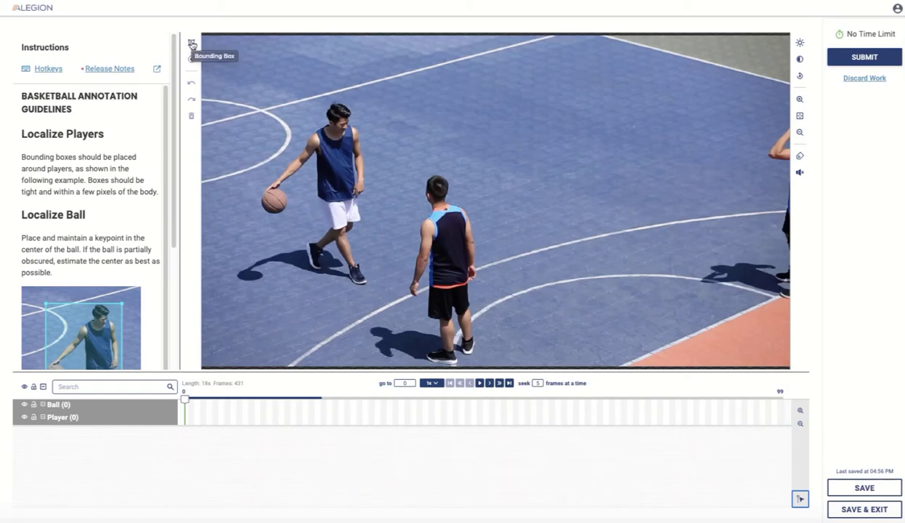
Draw a player bounding box about 353 wide and 602 high around the ball-dribbling player on frame 0.
click(192, 44)
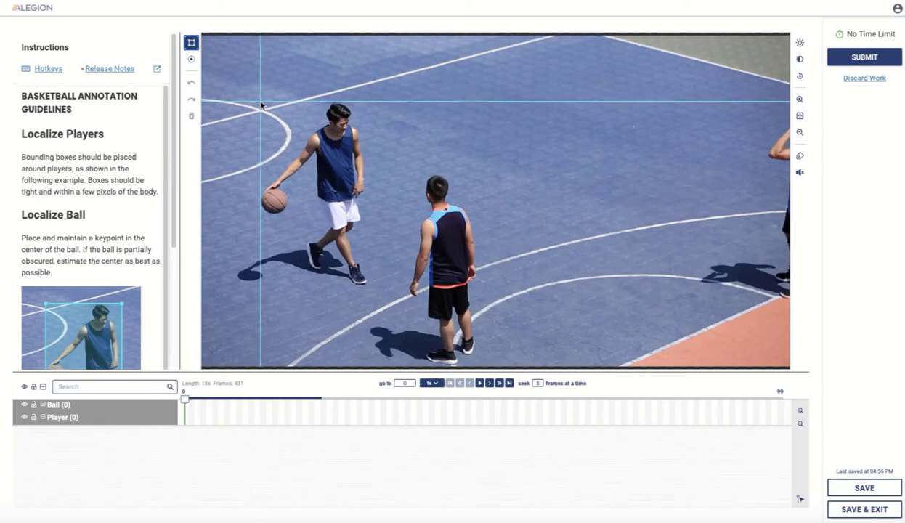
mouse_move(262, 108)
mouse_down()
mouse_move(319, 288)
mouse_move(369, 284)
mouse_up()
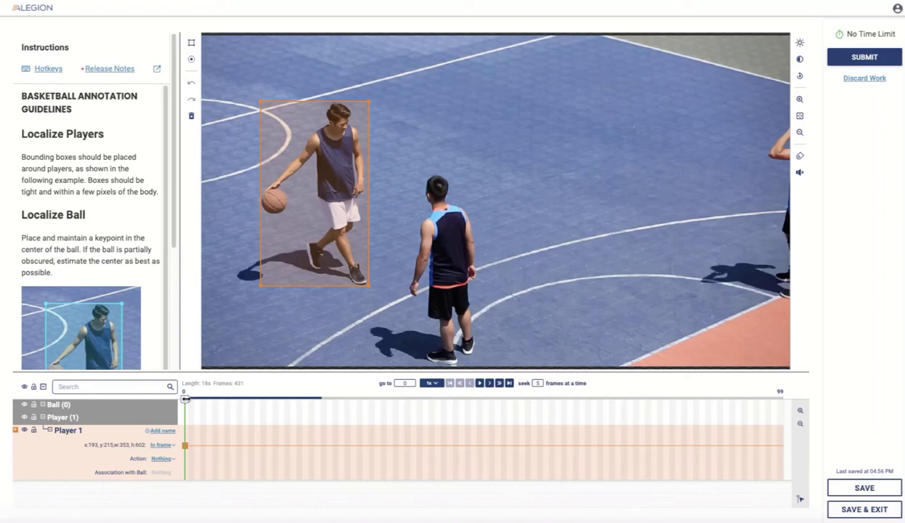
Examine Player 1's descriptive name prompt and its Action options, leaving both without changes.
click(161, 430)
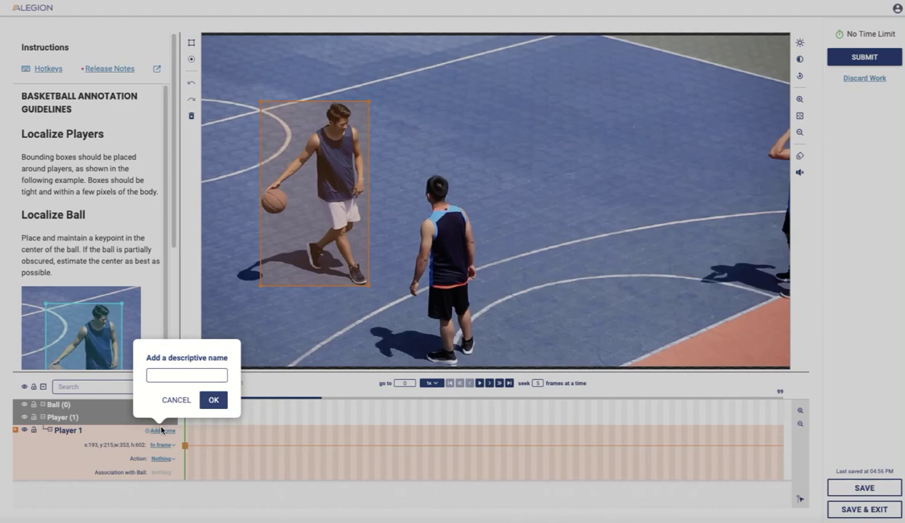
click(172, 399)
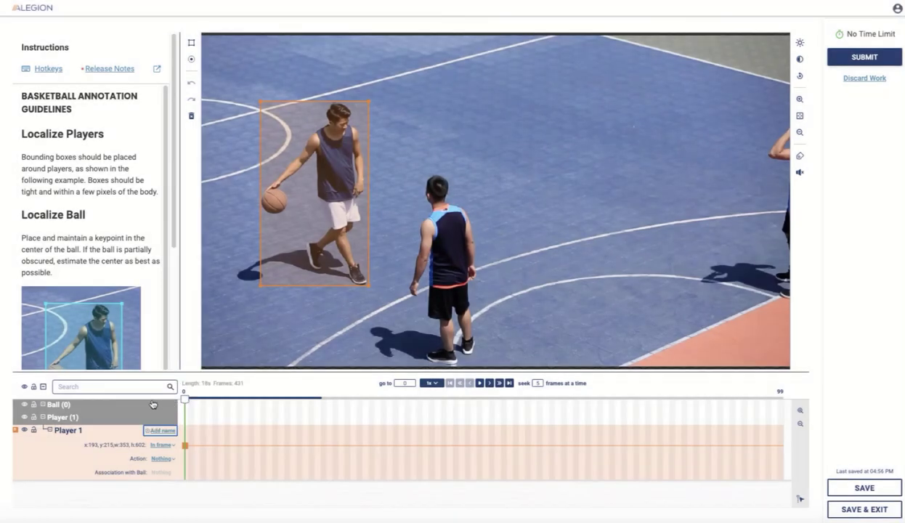
click(161, 460)
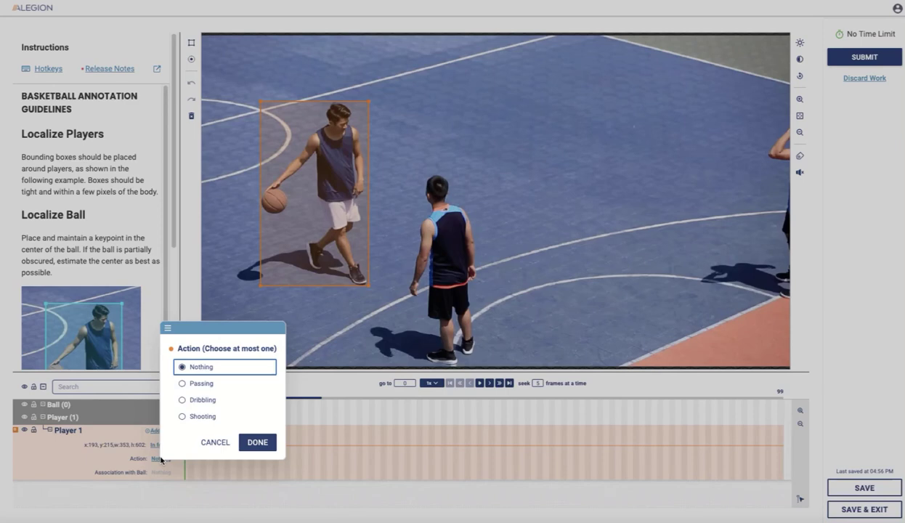
click(213, 441)
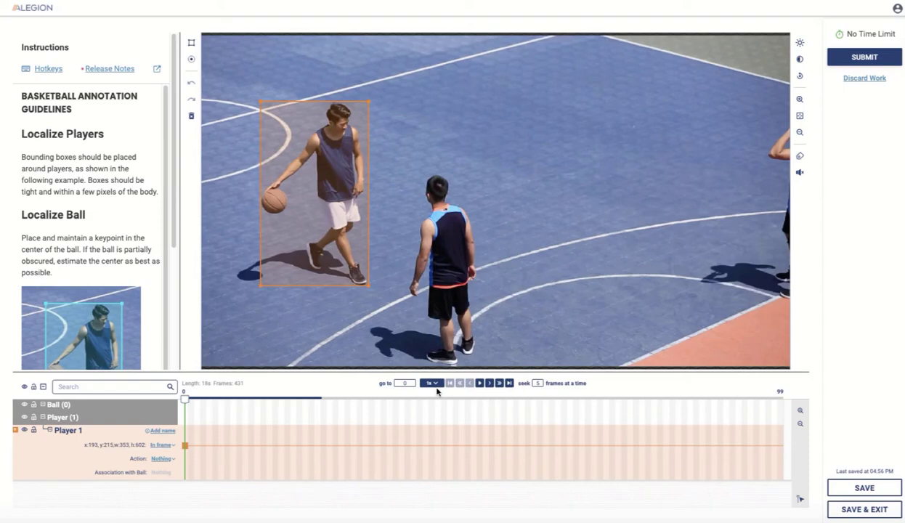
Play the clip and step through its first frames to compare Player 1's box with the player's movement, ending back at frame 0.
click(479, 383)
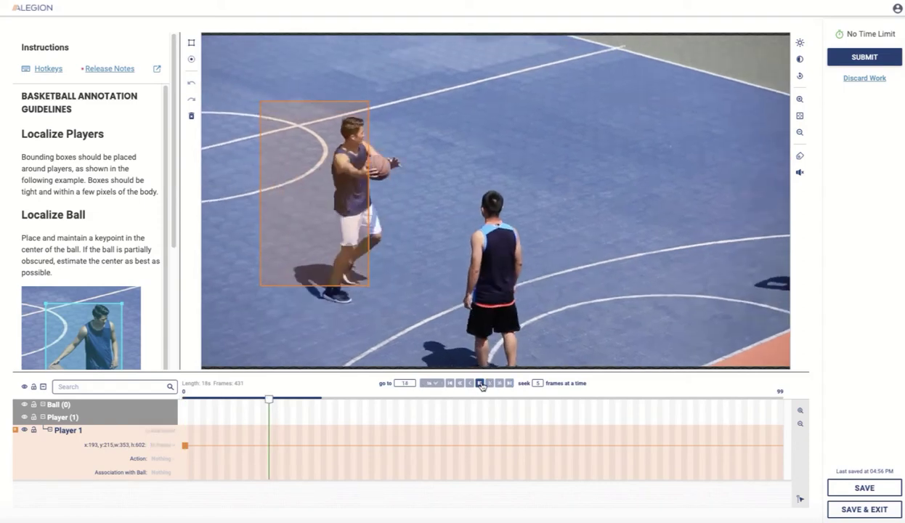
click(429, 383)
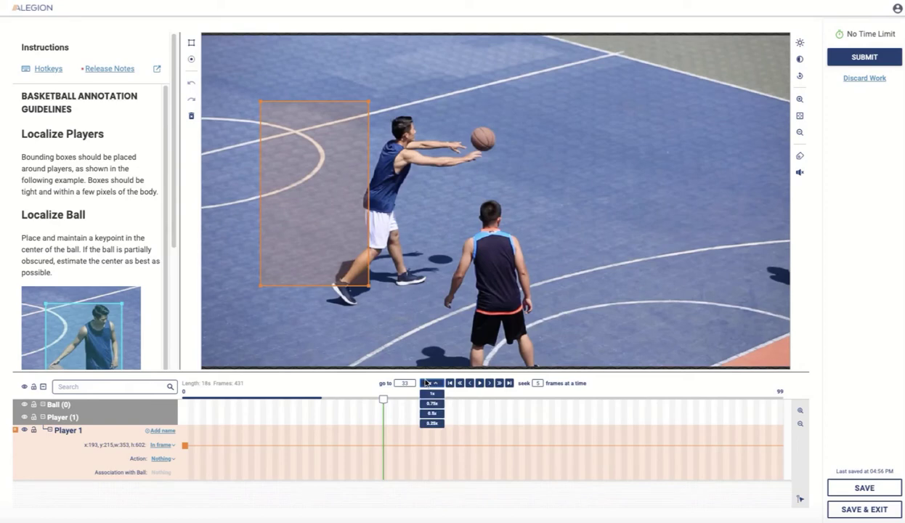
click(332, 363)
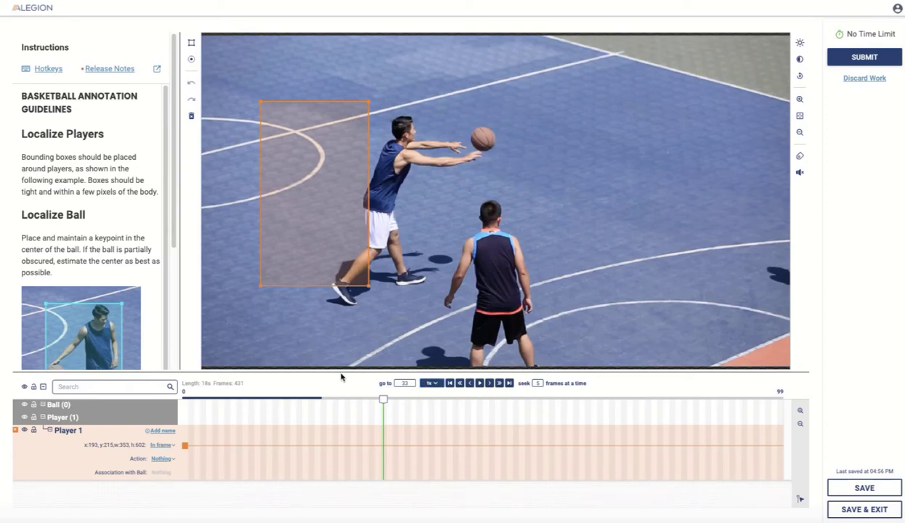
click(450, 382)
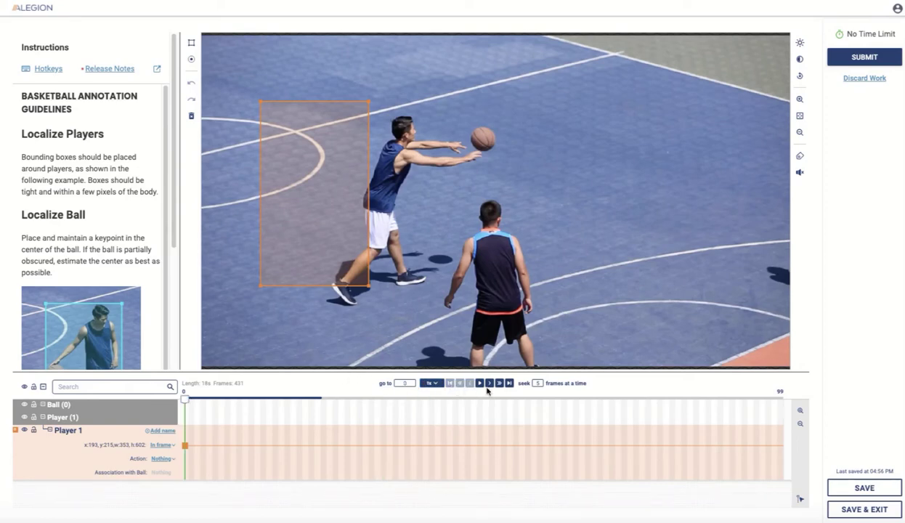
click(489, 383)
click(490, 383)
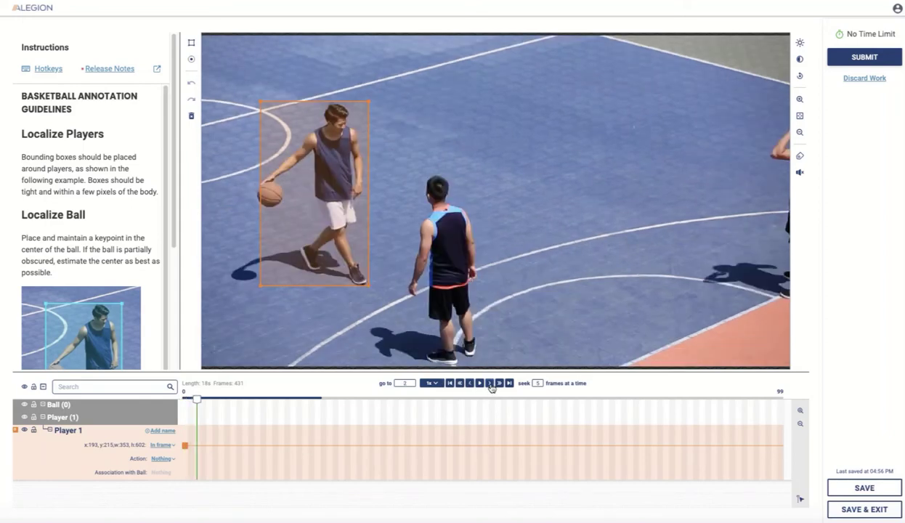
click(490, 383)
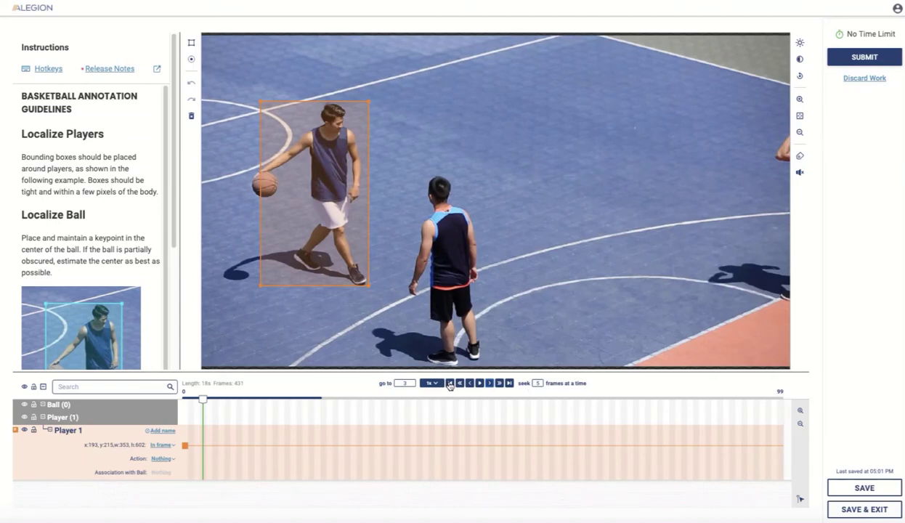
click(450, 383)
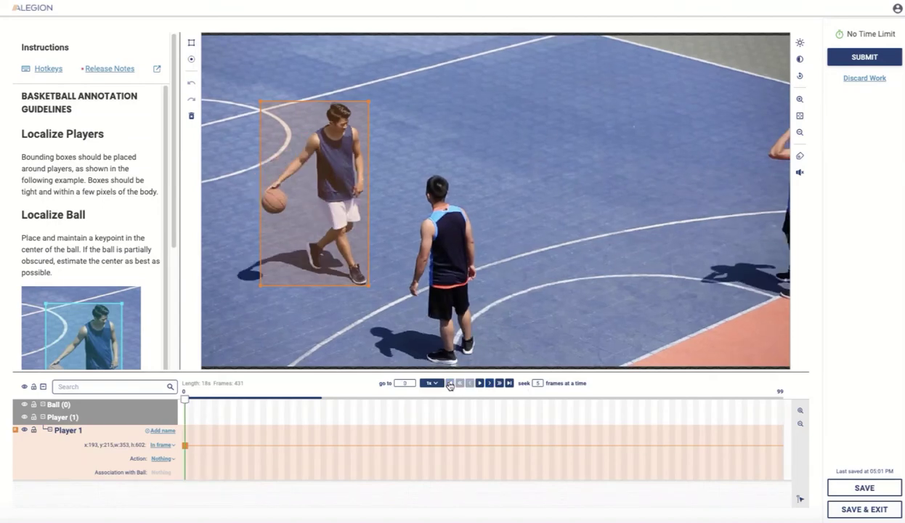
Refit Player 1's bounding box on frame 5 to about x 208, y 229, width 338 and height 603.
click(499, 384)
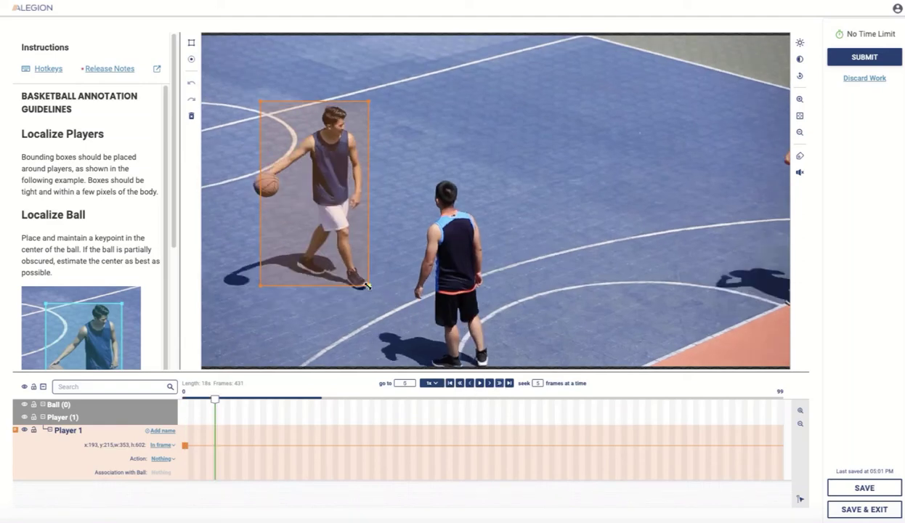
drag(368, 285, 367, 290)
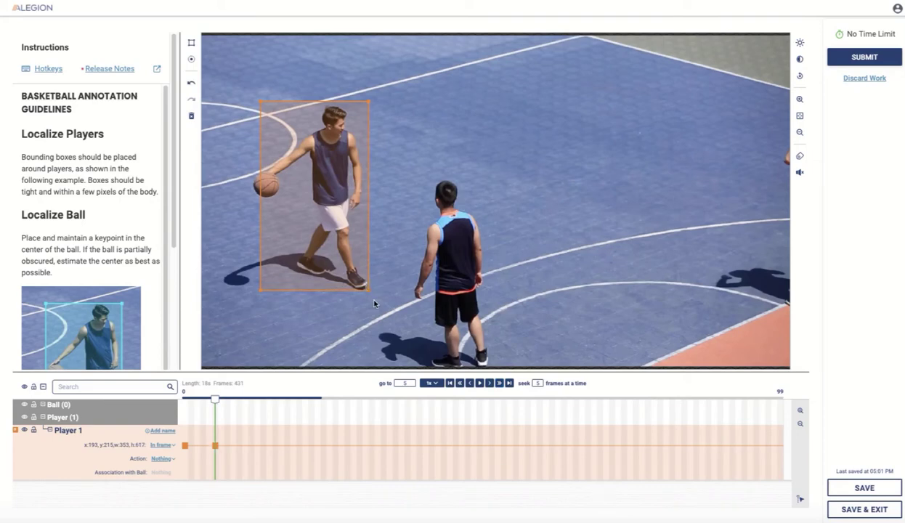
drag(326, 102, 327, 106)
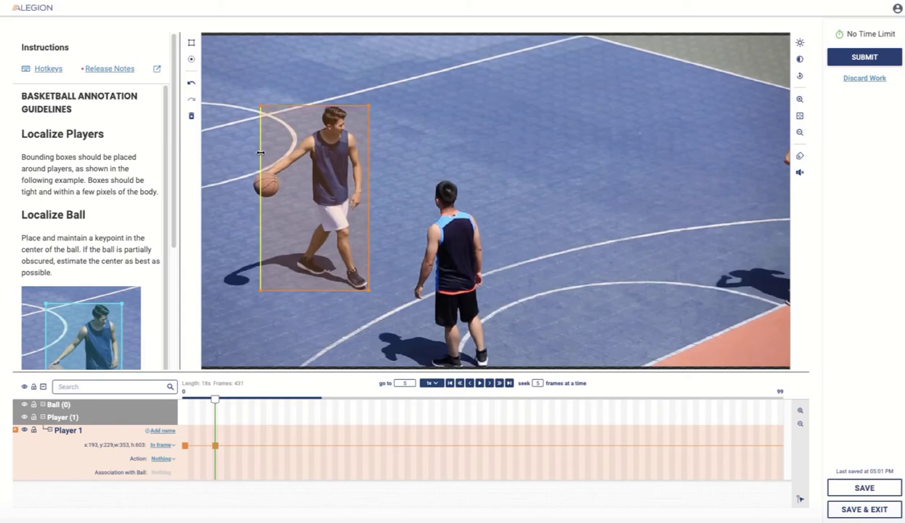
drag(261, 154, 265, 152)
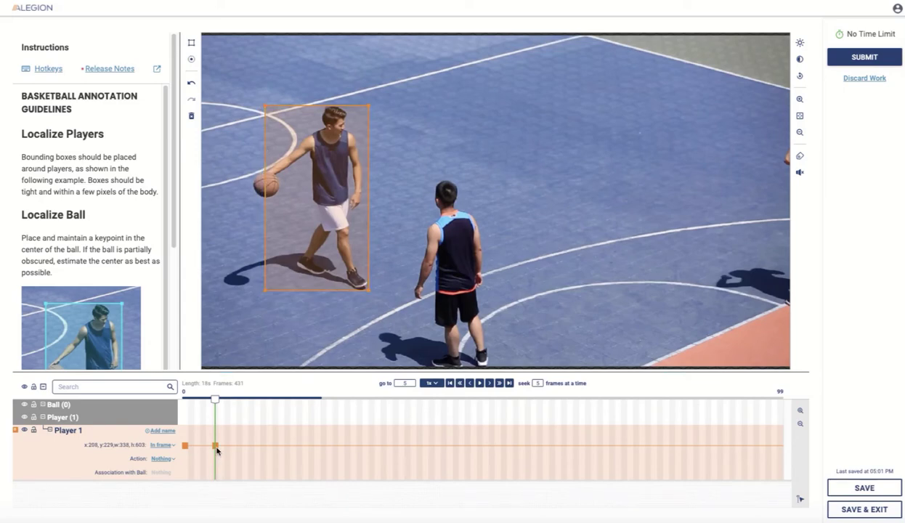
Refit Player 1's bounding box on frame 10 to about x 275, y 211, width 301 and height 621.
click(499, 383)
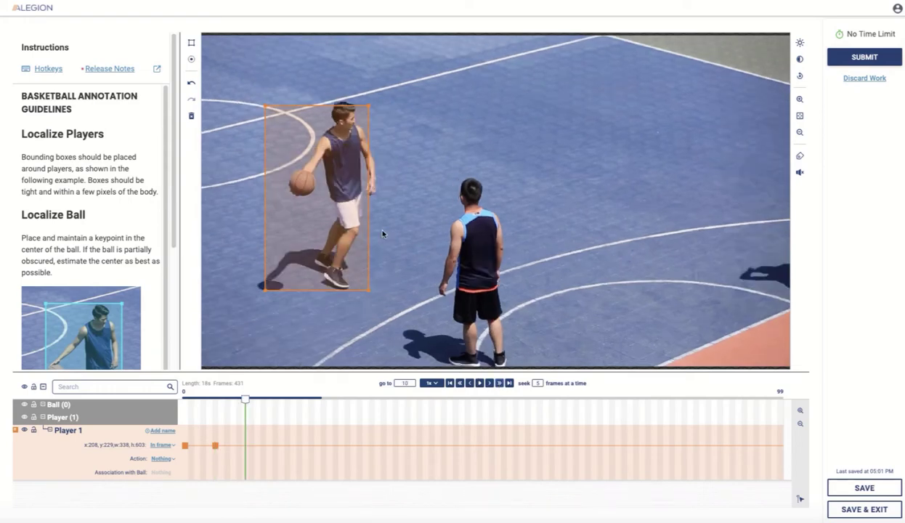
drag(369, 221, 377, 220)
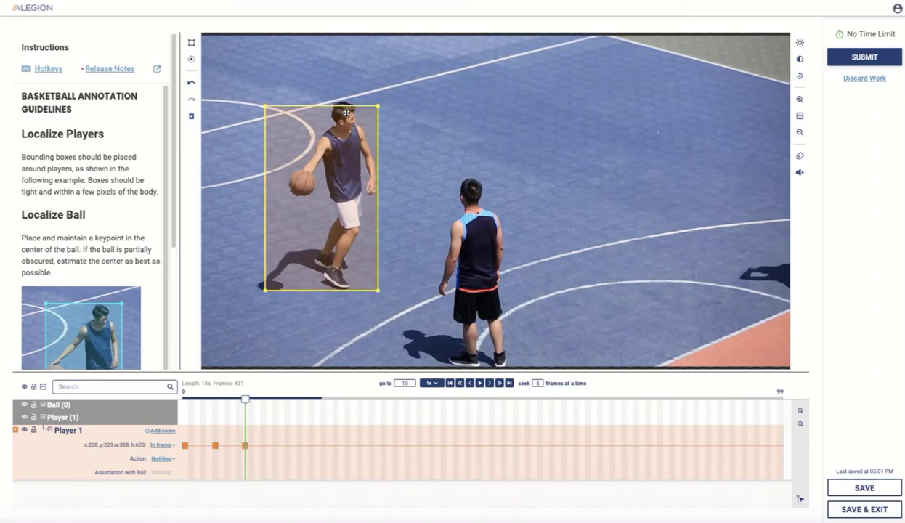
drag(338, 107, 345, 100)
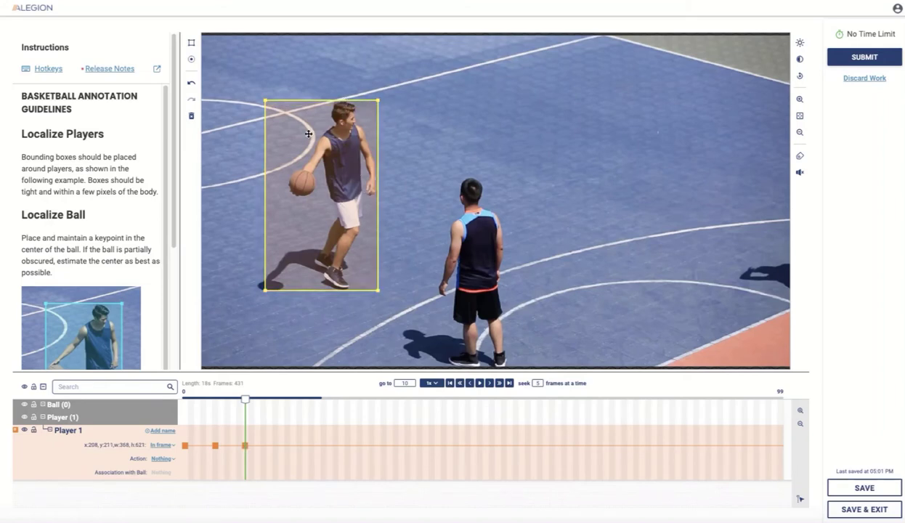
drag(266, 166, 286, 166)
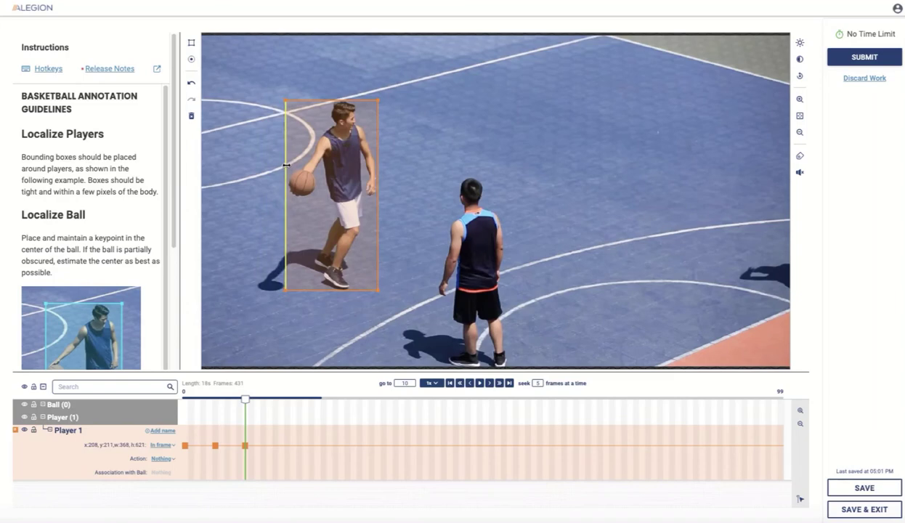
Refit Player 1's bounding box on frame 15 to about x 381, y 254, width 273 and height 629.
click(499, 383)
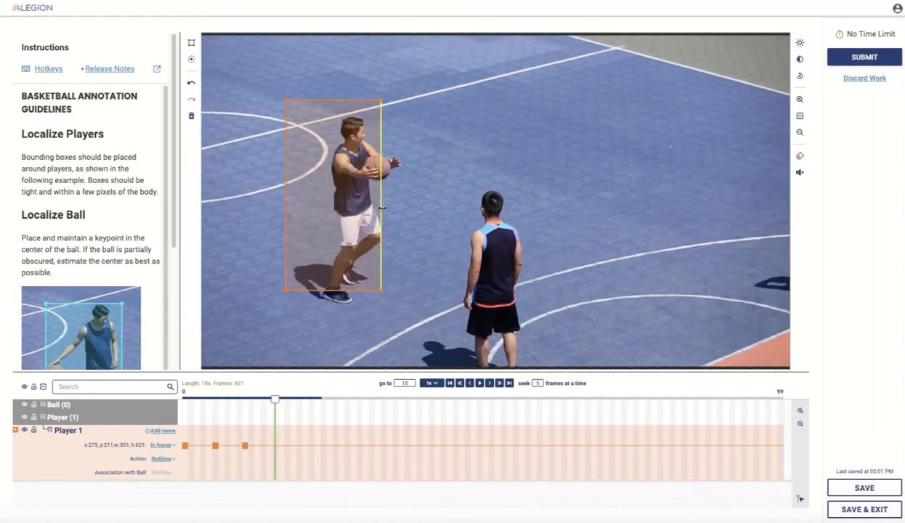
drag(379, 207, 401, 207)
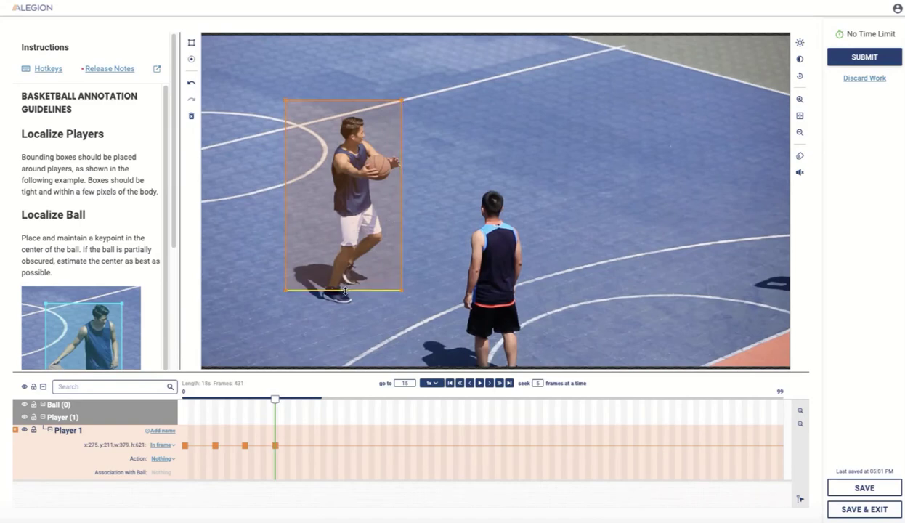
drag(336, 290, 344, 306)
drag(365, 104, 351, 113)
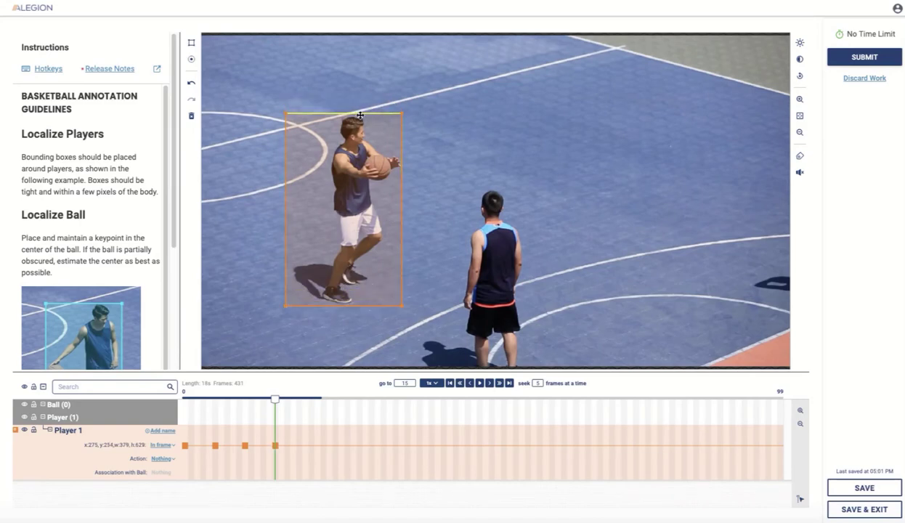
drag(287, 206, 317, 207)
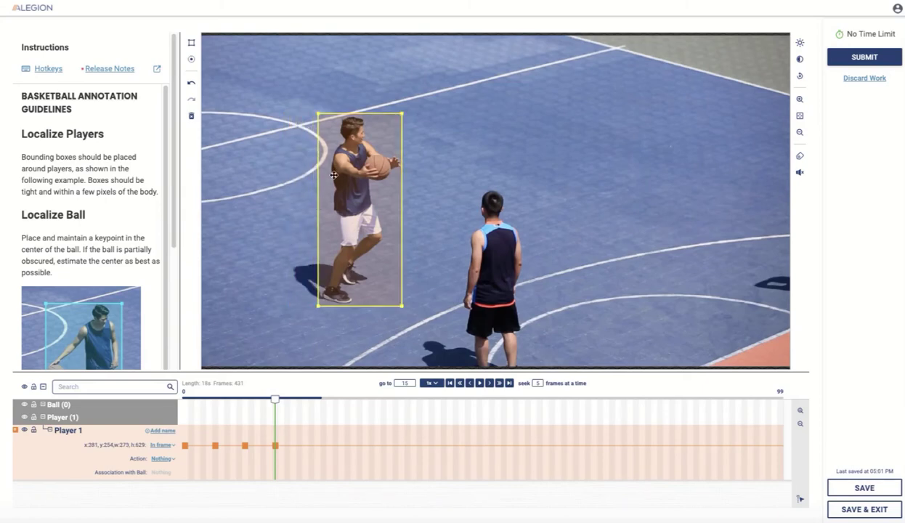
Refit Player 1's bounding box on frame 20 to about x 416, y 231, width 326 and height 639.
click(497, 383)
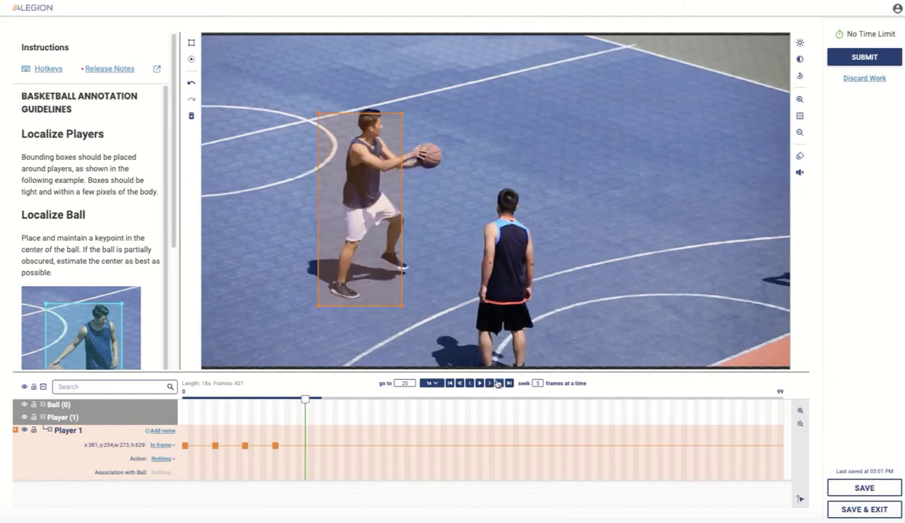
drag(402, 207, 428, 208)
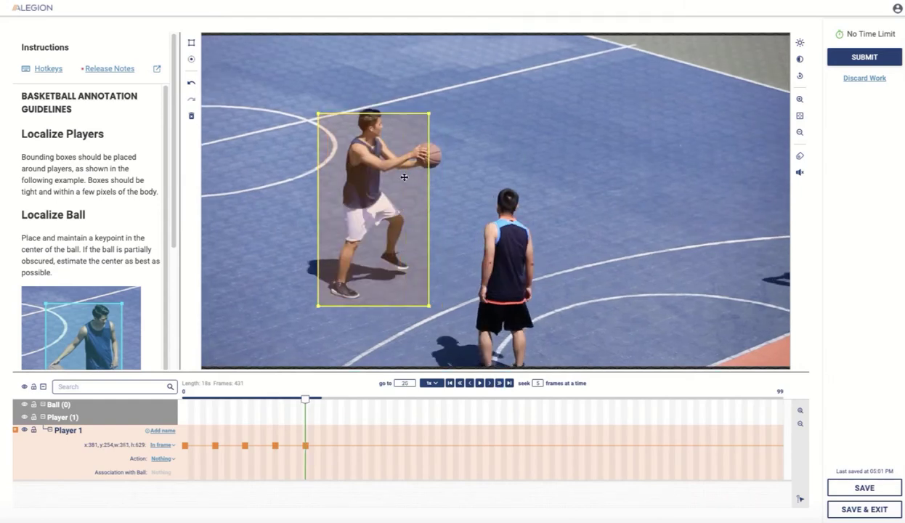
drag(372, 117, 371, 107)
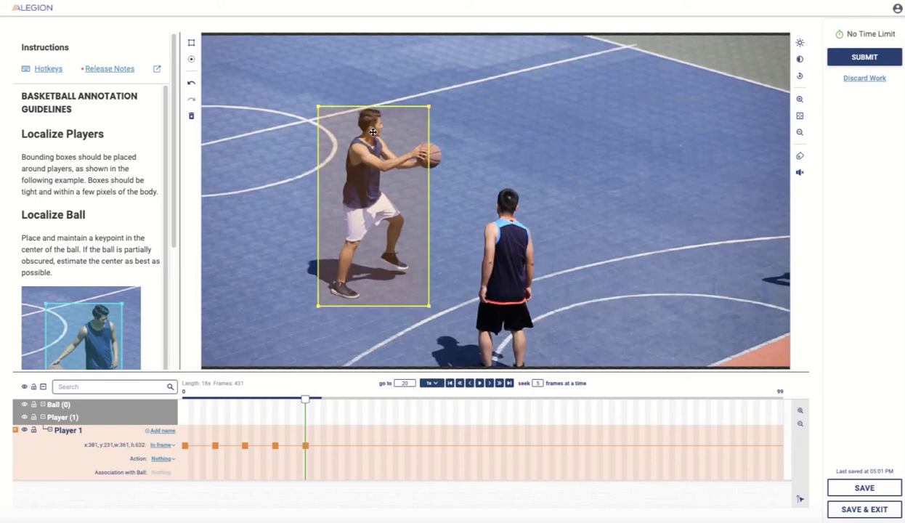
mouse_move(322, 298)
mouse_down()
mouse_move(311, 296)
mouse_move(329, 303)
mouse_up()
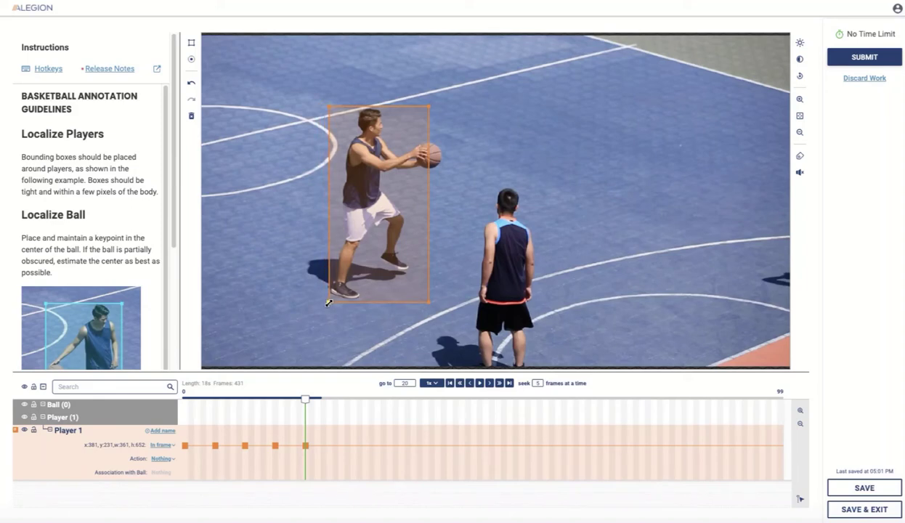
Check Player 1's box against the player on frames 21 and 22, and return to frame 20.
click(489, 383)
click(489, 384)
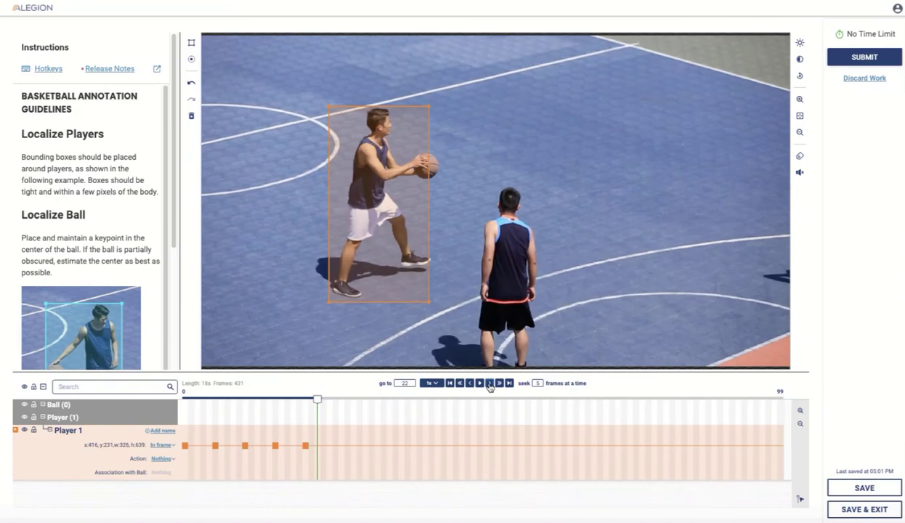
click(471, 384)
click(471, 384)
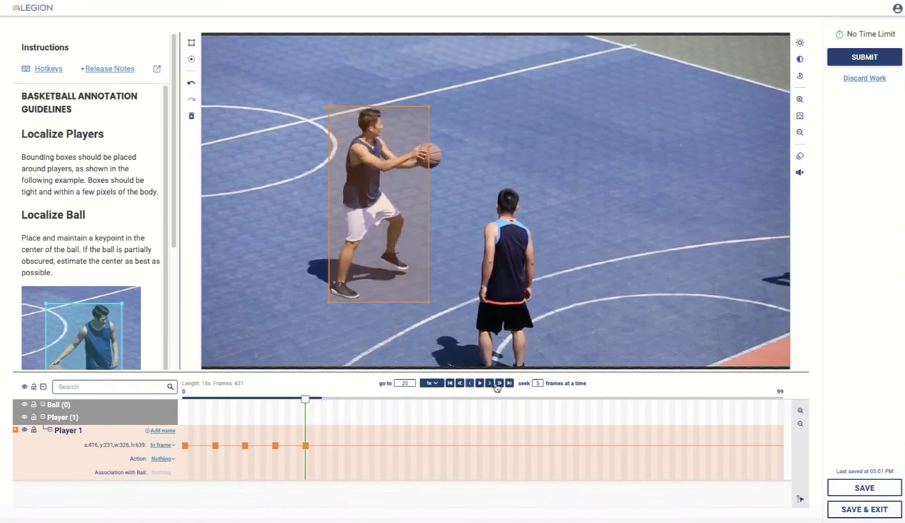
Refit Player 1's bounding box on frame 25 to about x 427, y 231, width 352 and height 631.
click(499, 383)
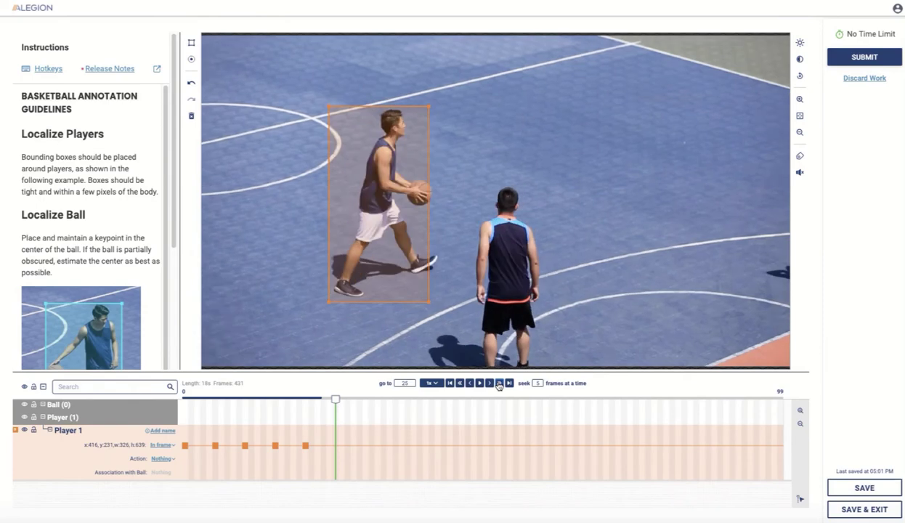
drag(430, 203, 441, 204)
drag(328, 301, 332, 298)
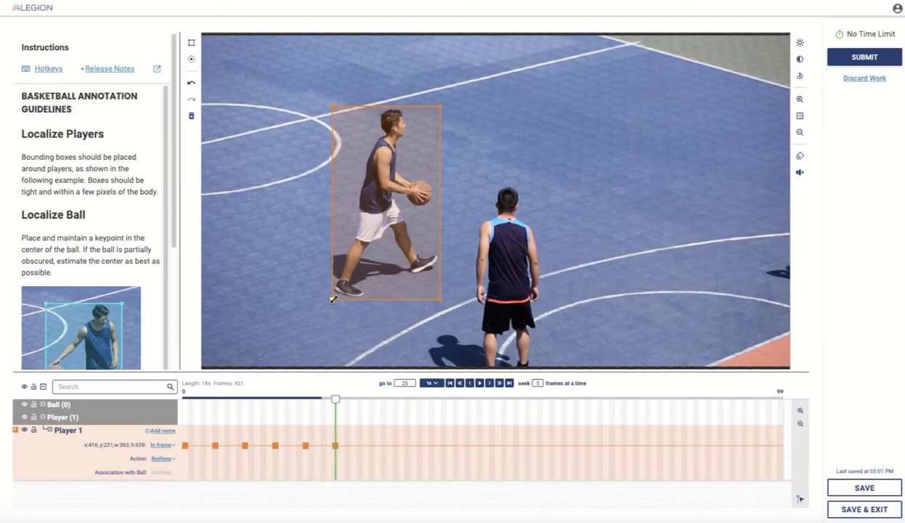
Refit Player 1's bounding box on frame 30 to about x 427, y 259, width 352 and height 632.
click(499, 383)
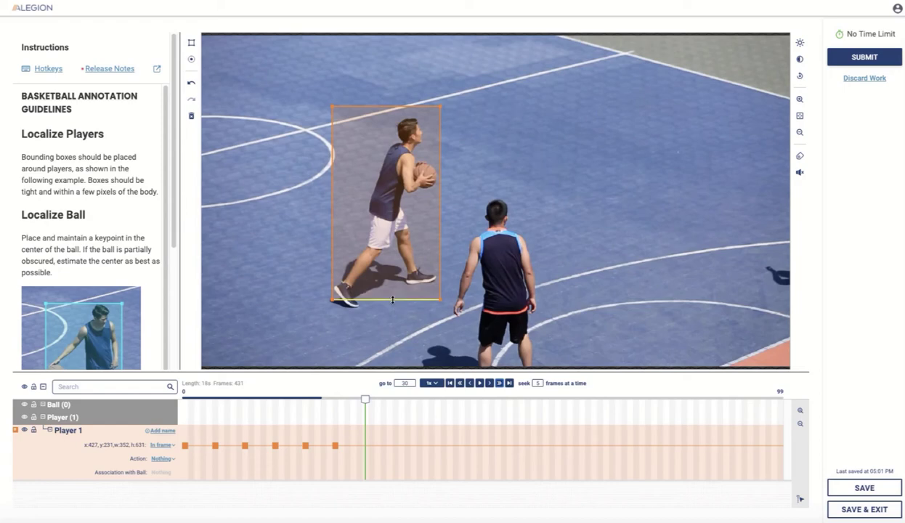
drag(389, 298, 389, 307)
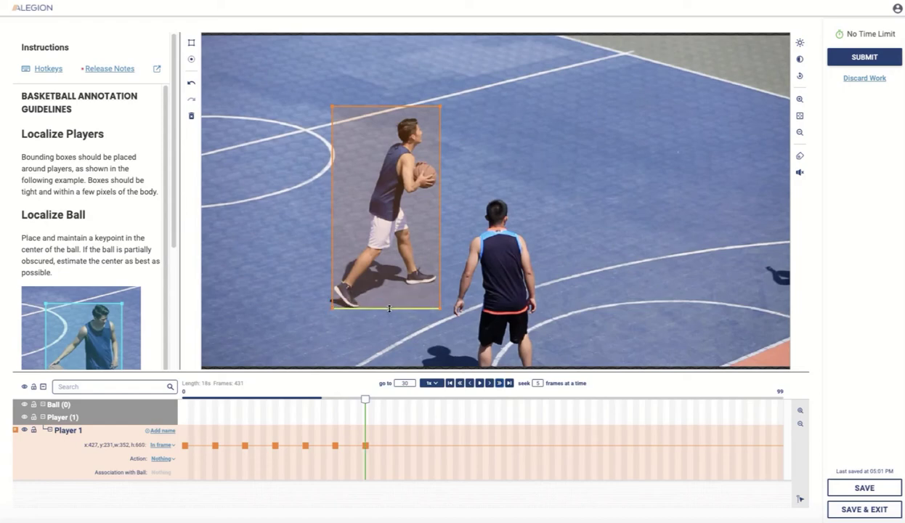
drag(382, 107, 381, 116)
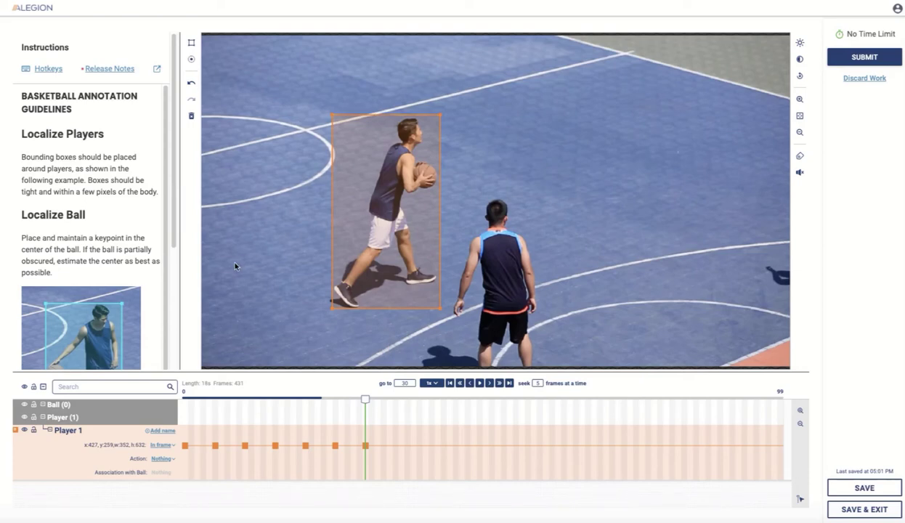
Set Player 1's action to Passing on frame 30.
click(162, 459)
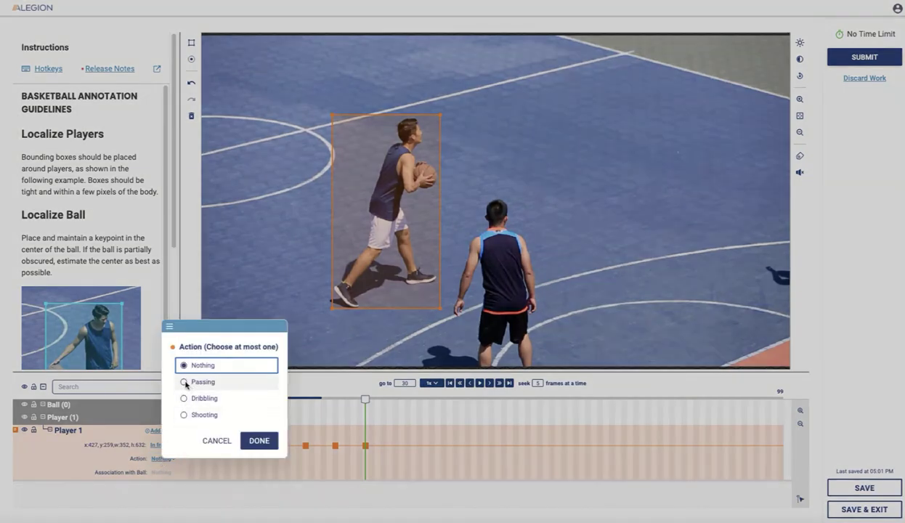
click(185, 382)
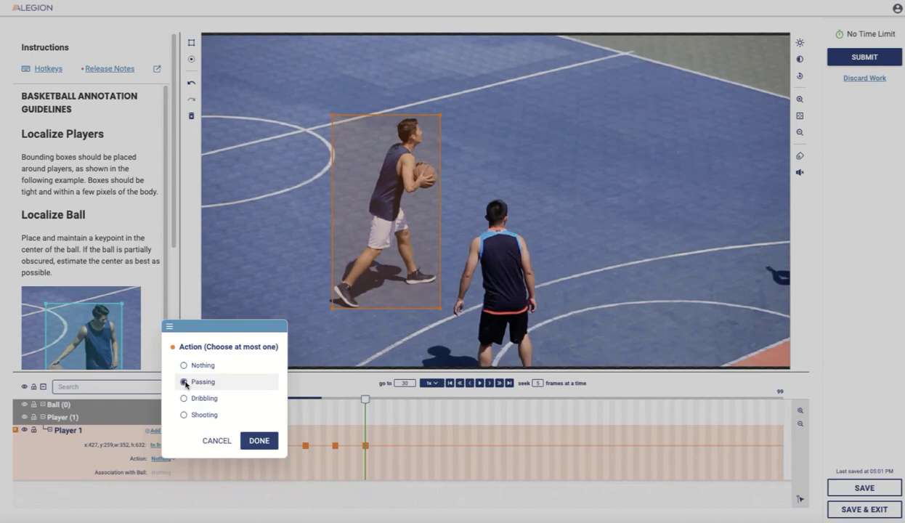
click(259, 440)
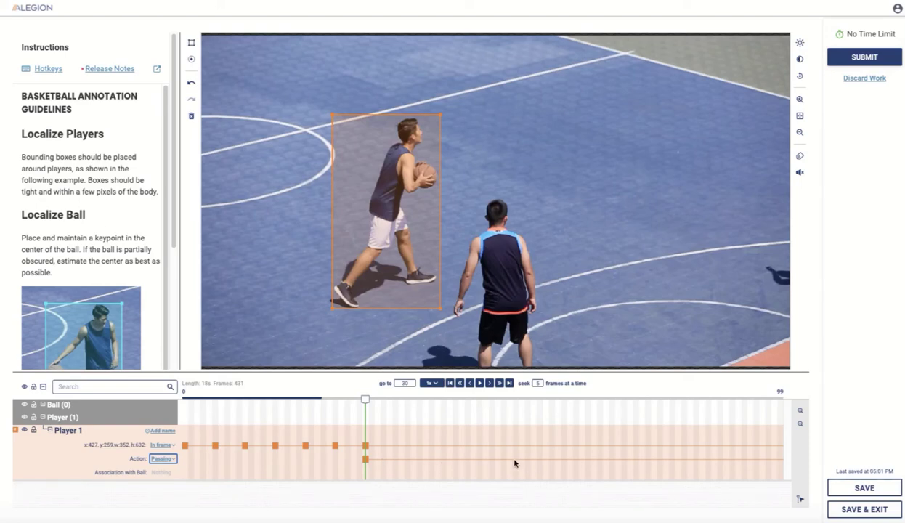
Find the frame where the teammate catches the pass, frame 47, and set Player 1's action to Nothing there.
click(500, 383)
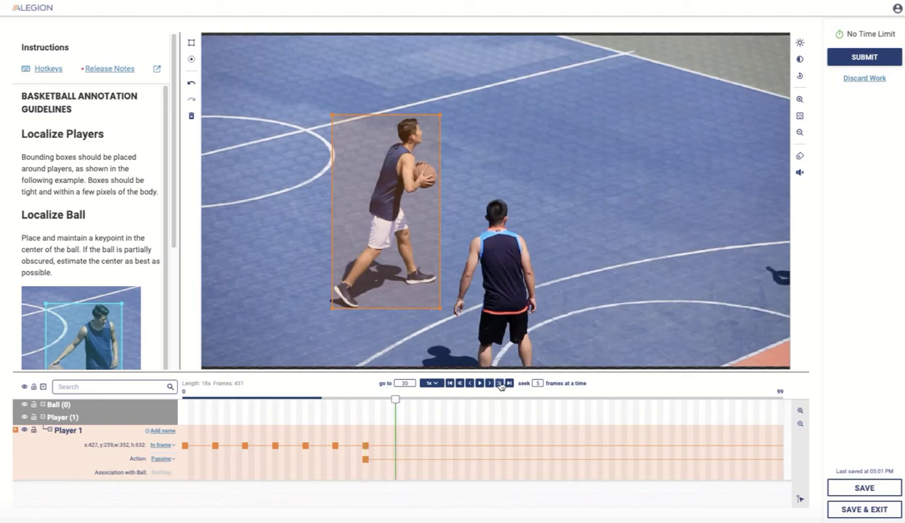
click(499, 384)
click(500, 384)
click(499, 384)
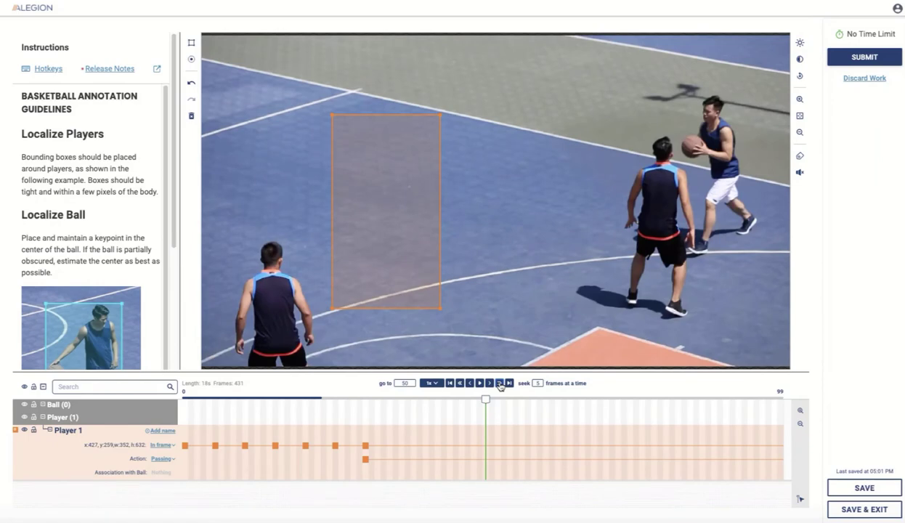
click(470, 383)
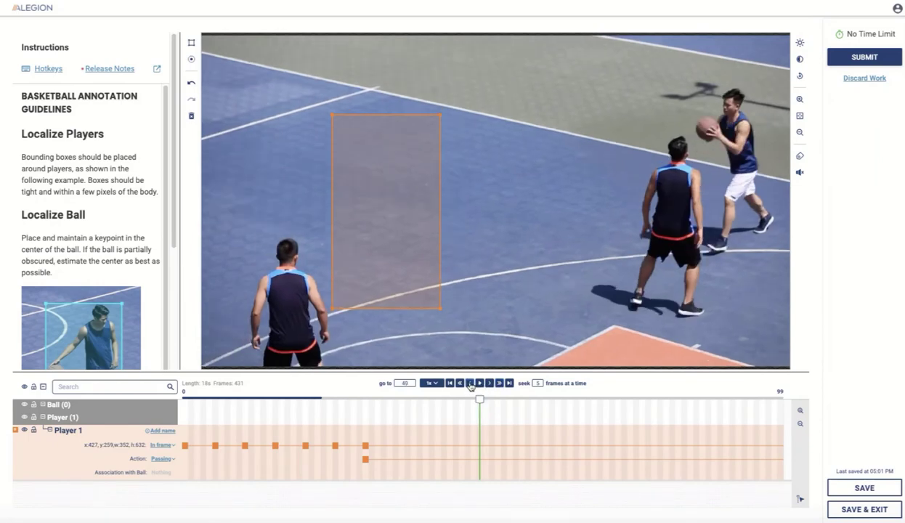
click(470, 383)
click(469, 383)
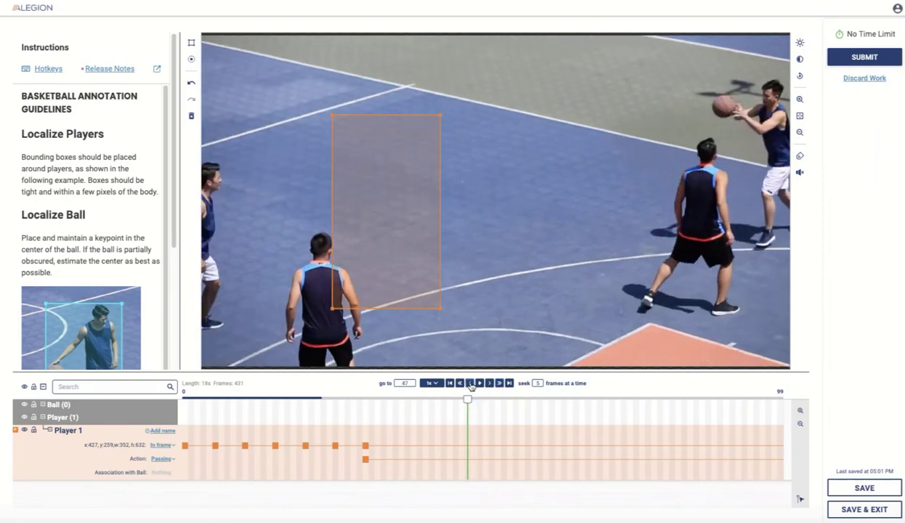
click(469, 383)
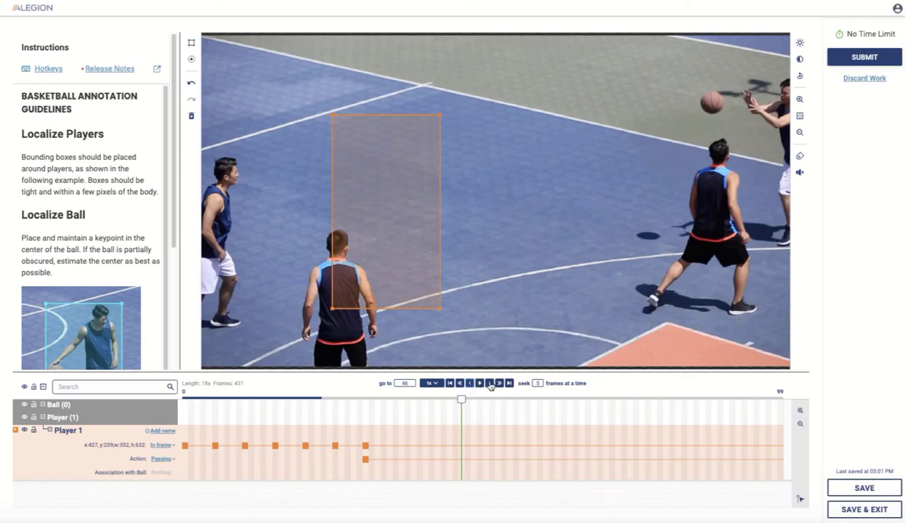
click(490, 383)
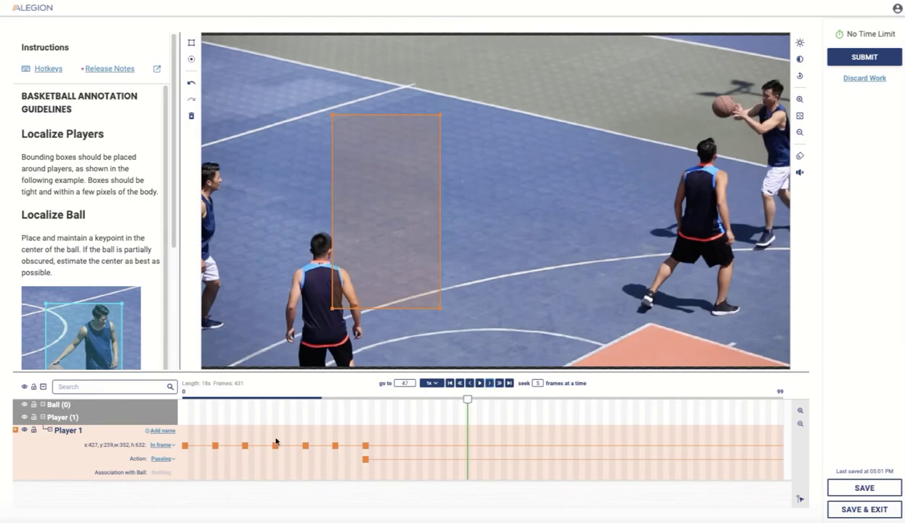
click(160, 458)
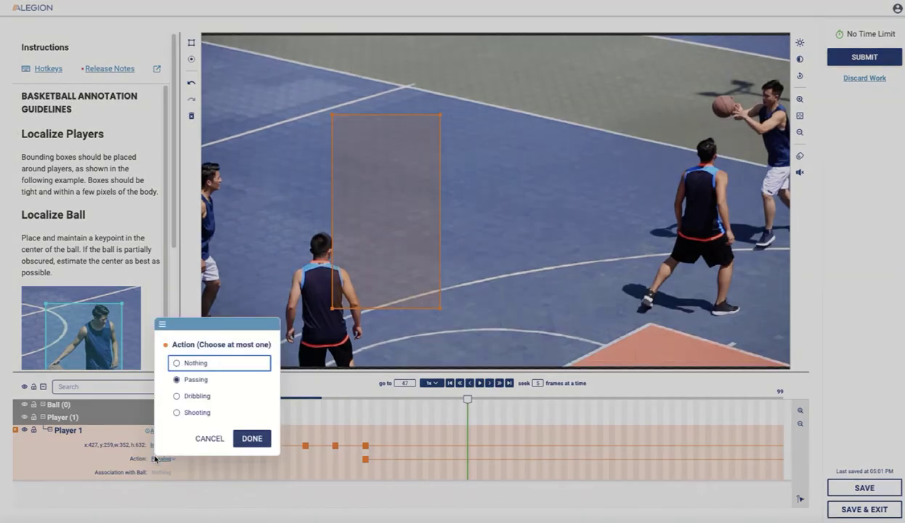
click(176, 364)
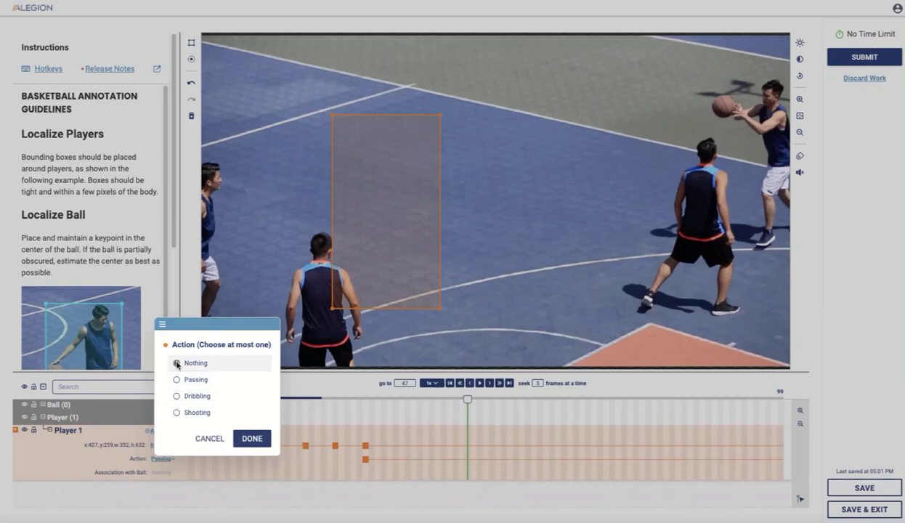
click(249, 438)
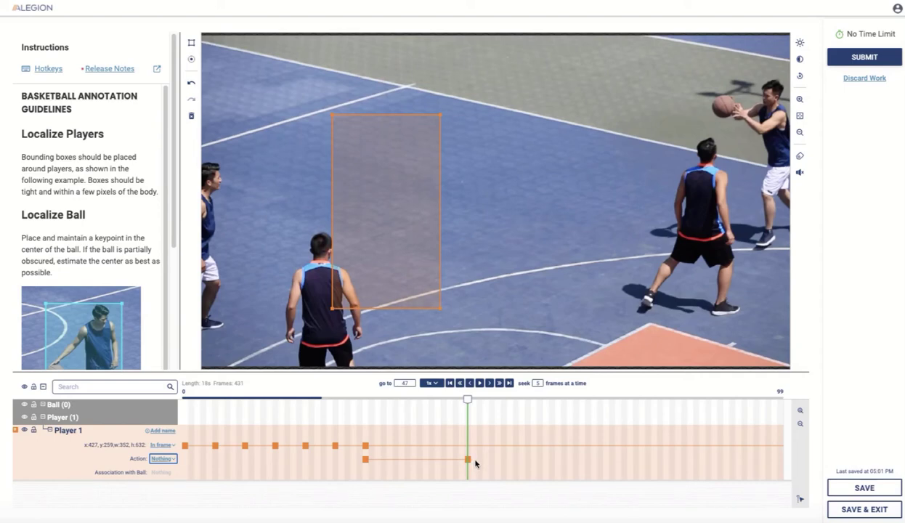
Go back to frame 35 and refit Player 1's bounding box to about x 407, y 259, width 466 and height 632.
click(436, 399)
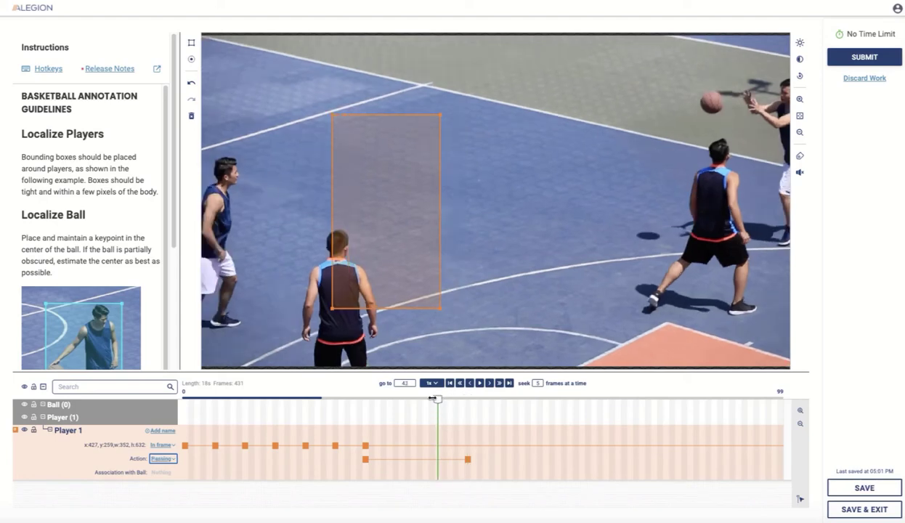
drag(433, 399, 365, 399)
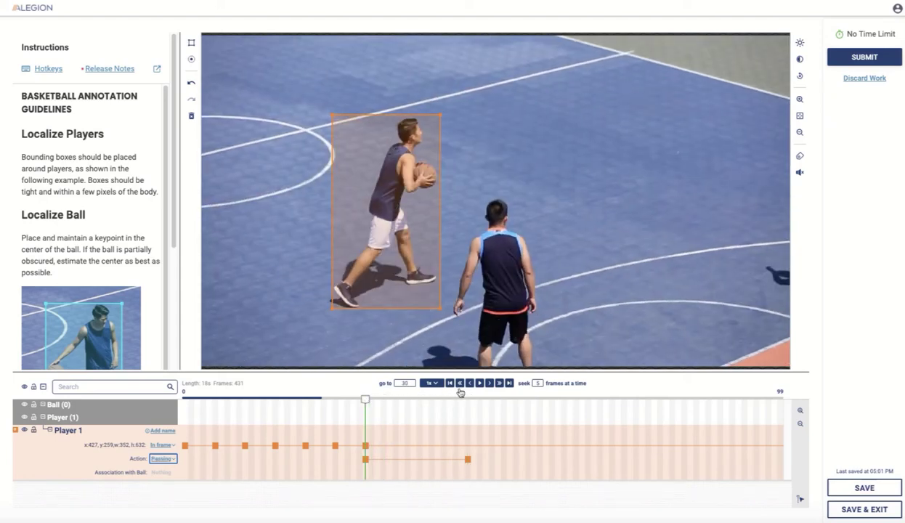
click(499, 383)
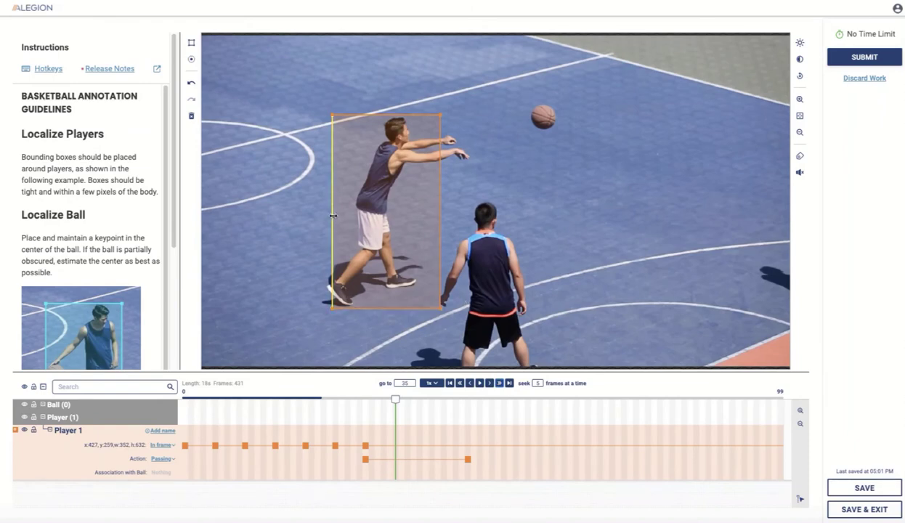
drag(332, 215, 326, 215)
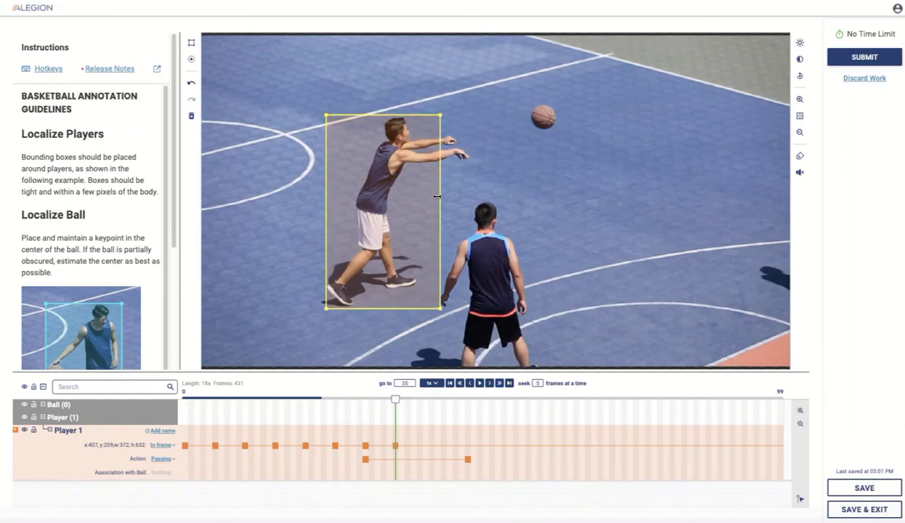
drag(436, 196, 475, 212)
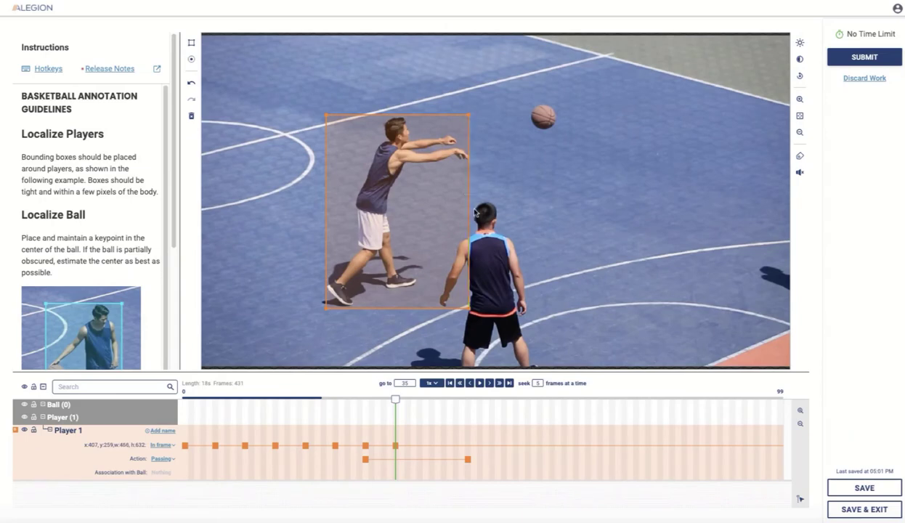
Refit Player 1's bounding box on frame 40 to about x 241, y 289, width 366 and height 636.
click(499, 384)
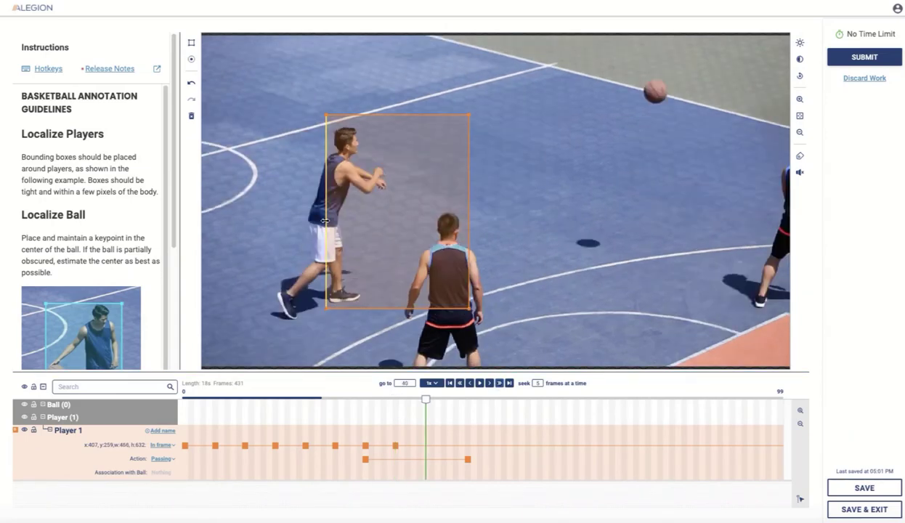
drag(325, 220, 275, 225)
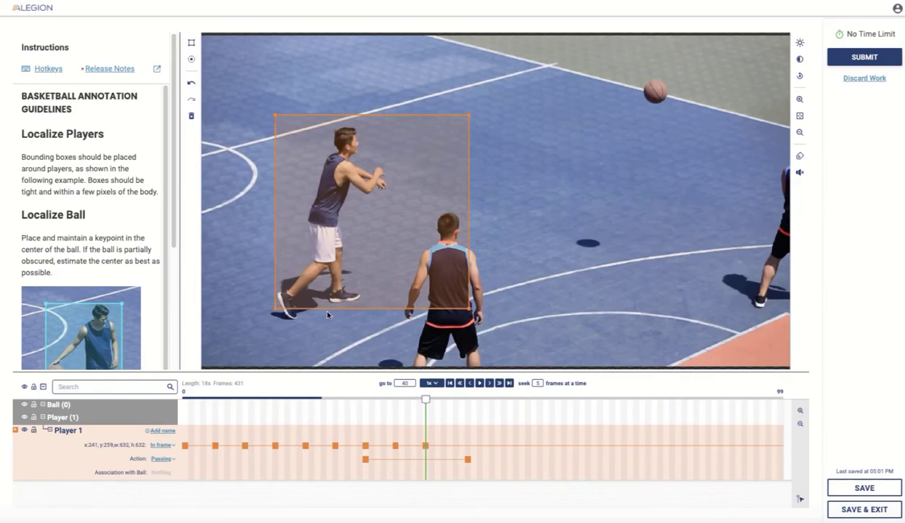
drag(327, 309, 328, 318)
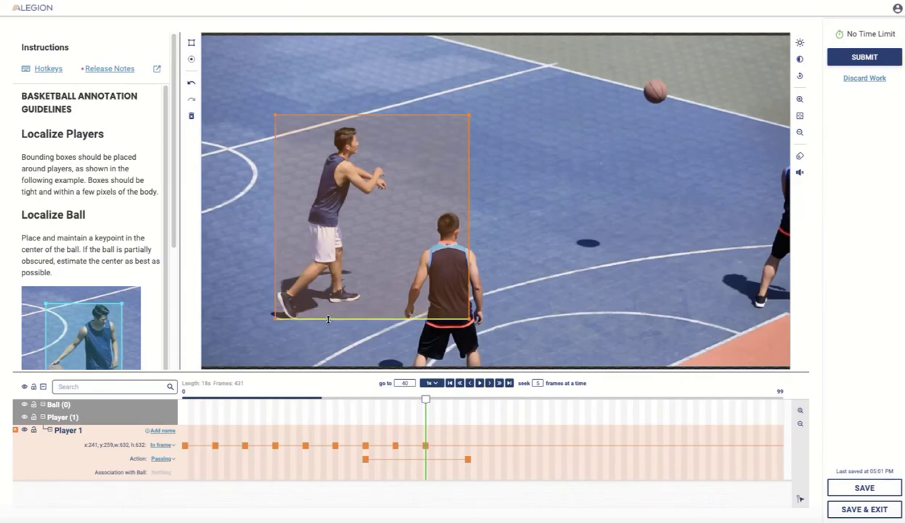
drag(468, 207, 388, 209)
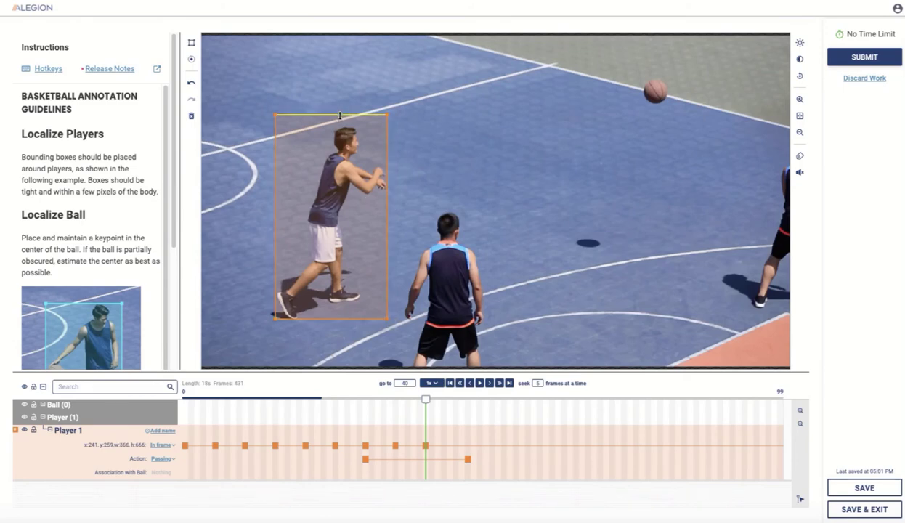
drag(340, 115, 338, 125)
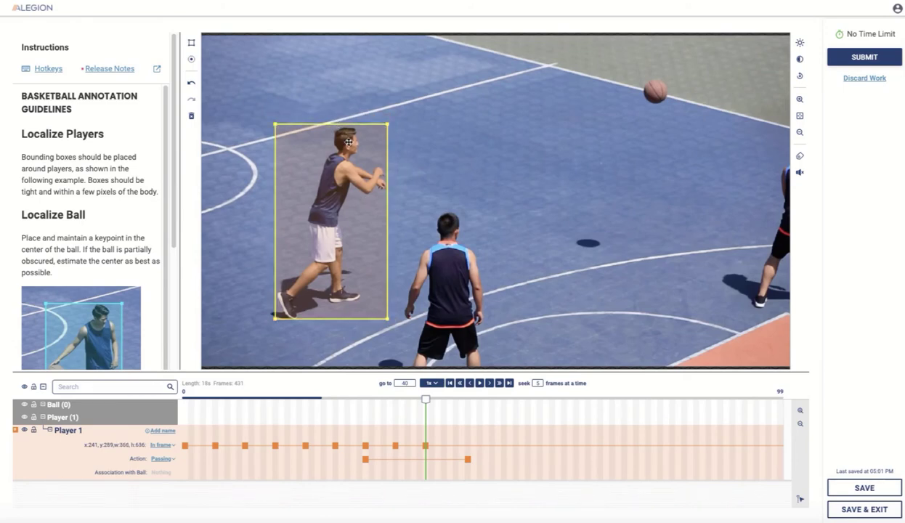
Move and resize Player 1's bounding box on frame 45 to about x 0, y 376, width 194 and height 581.
click(499, 382)
drag(372, 248, 231, 258)
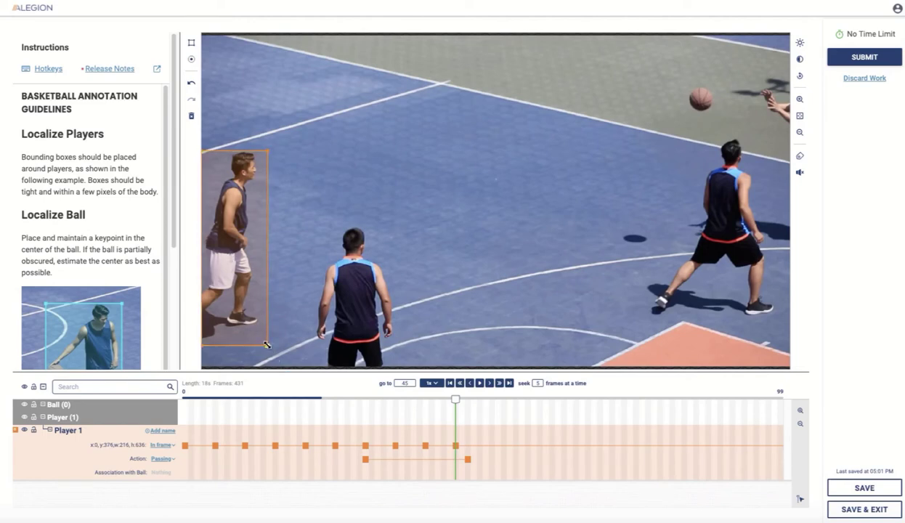
drag(268, 345, 259, 329)
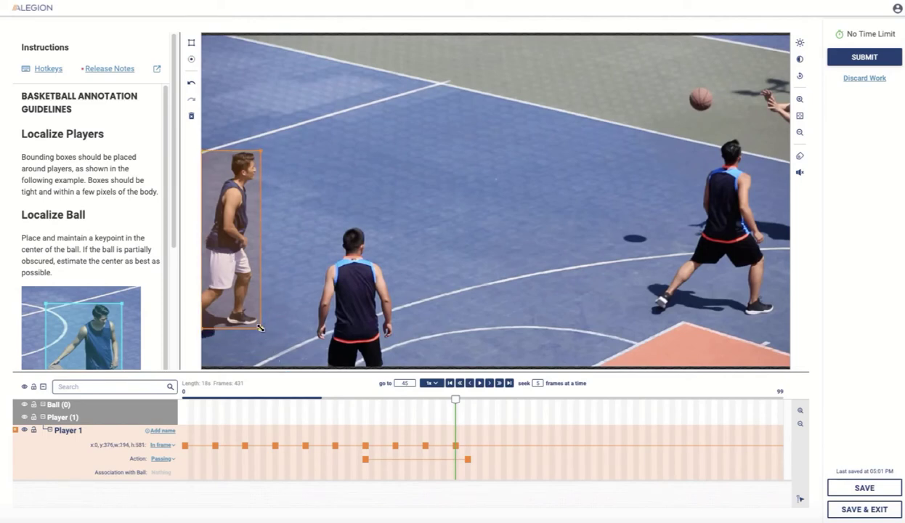
Find the frame where Player 1 has left the view, frame 48, and set the player's visibility to Out of frame there.
click(500, 384)
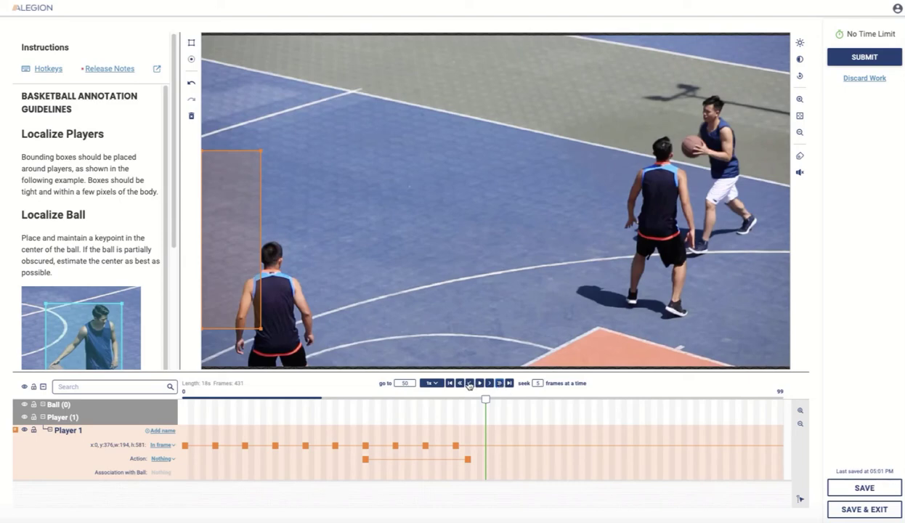
click(469, 383)
click(470, 383)
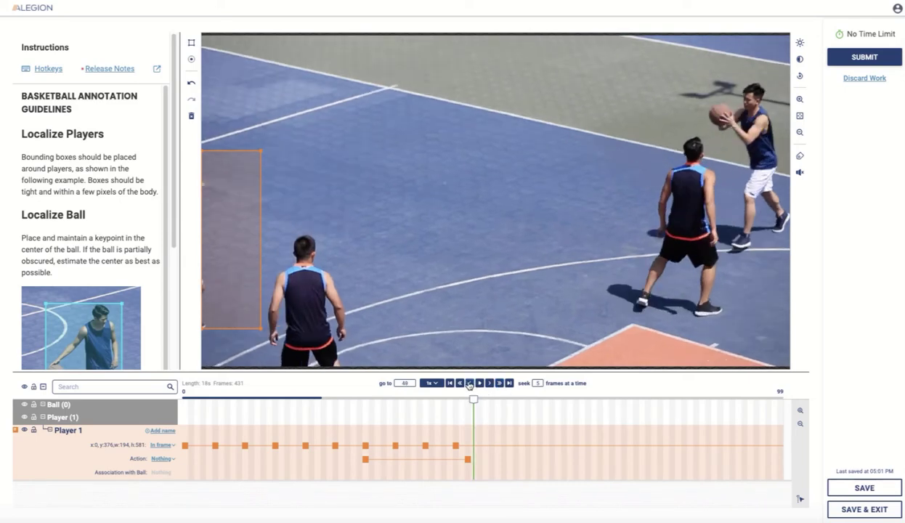
click(469, 384)
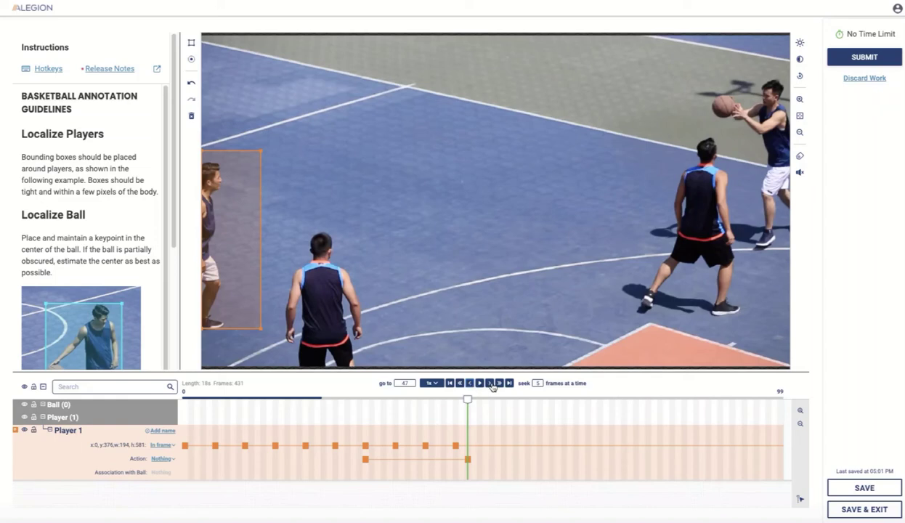
click(490, 384)
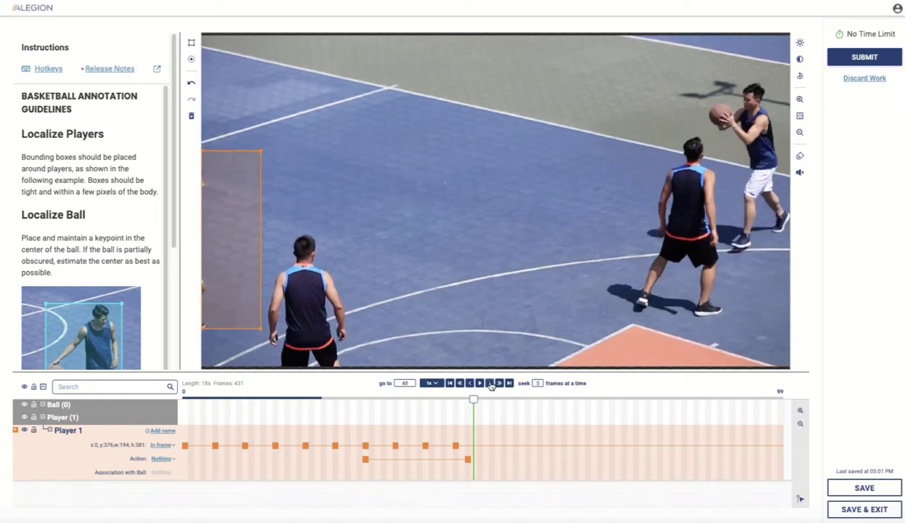
click(203, 285)
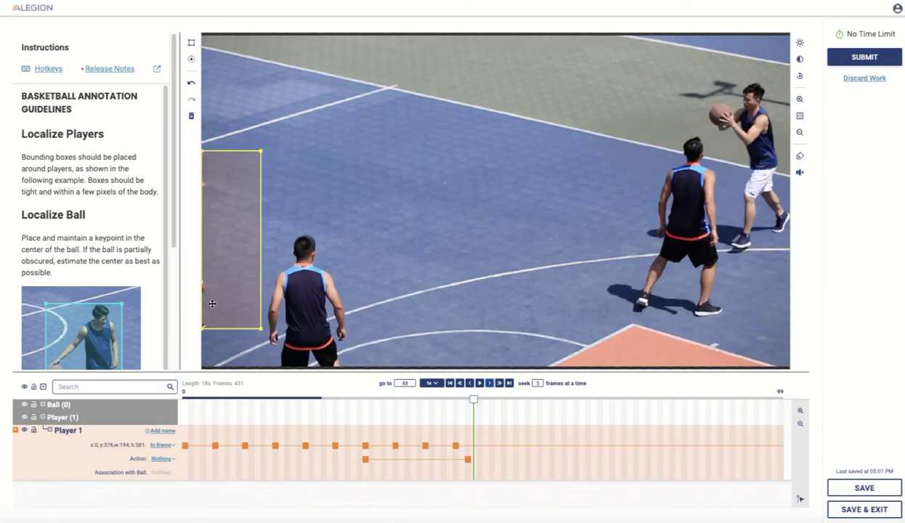
click(347, 260)
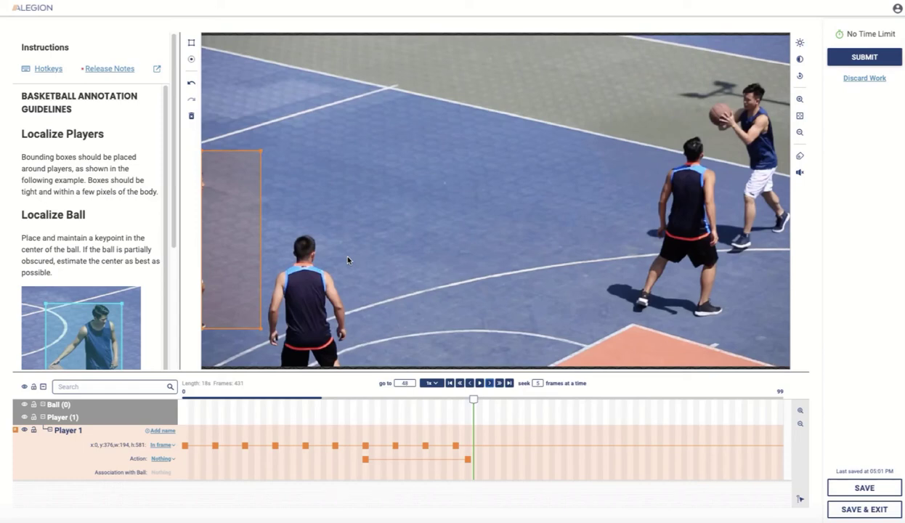
click(163, 446)
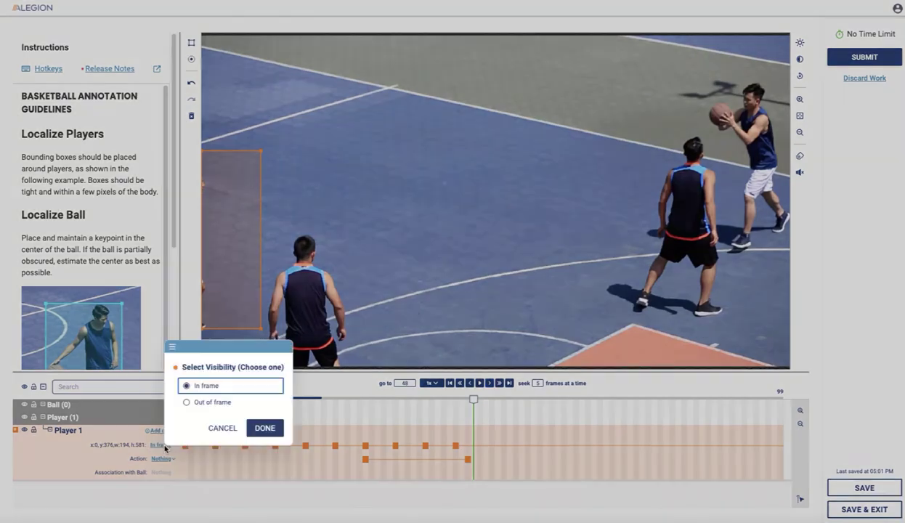
click(187, 403)
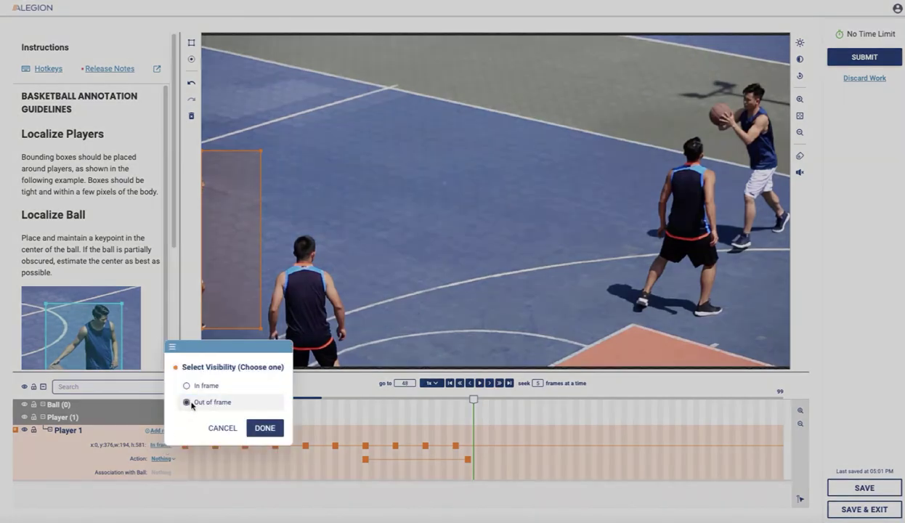
click(264, 428)
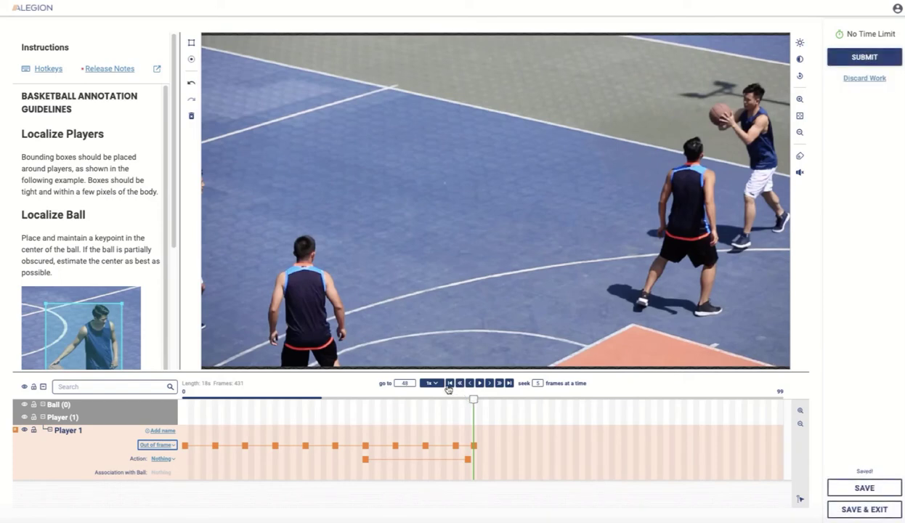
Return to frame 0 and place a ball keypoint at the ball's center, at about x 237, y 540.
click(449, 383)
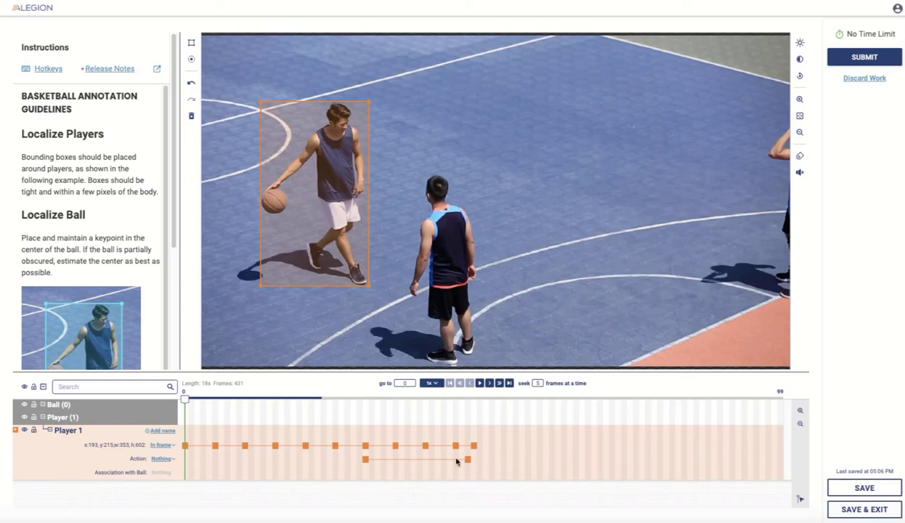
click(193, 61)
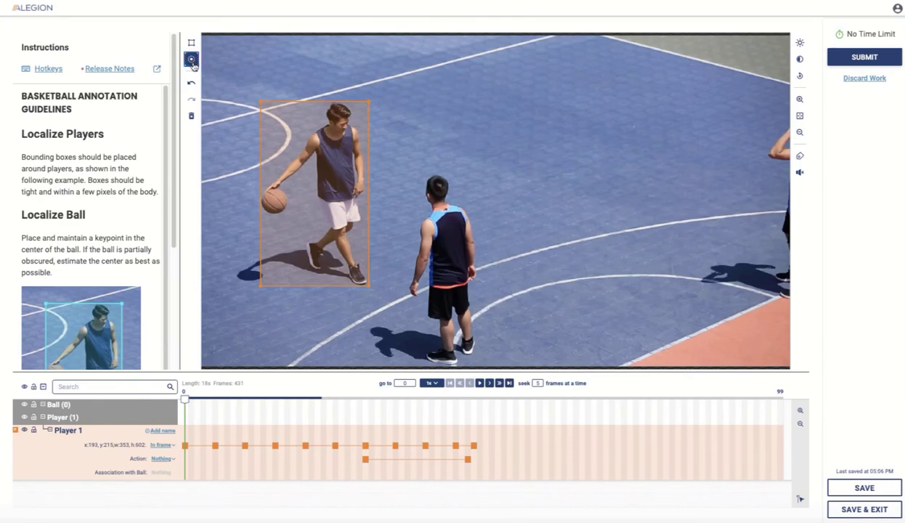
click(274, 201)
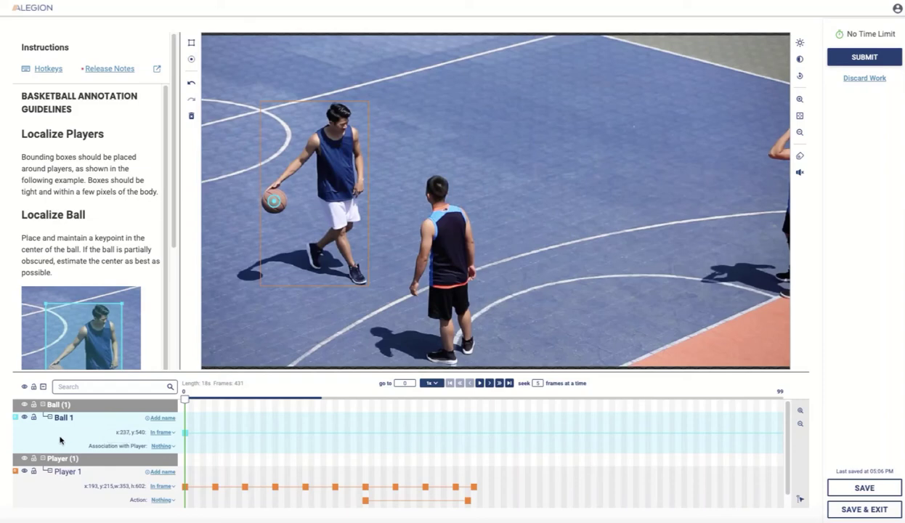
Associate Ball 1 with Player 1 on frame 0.
click(162, 446)
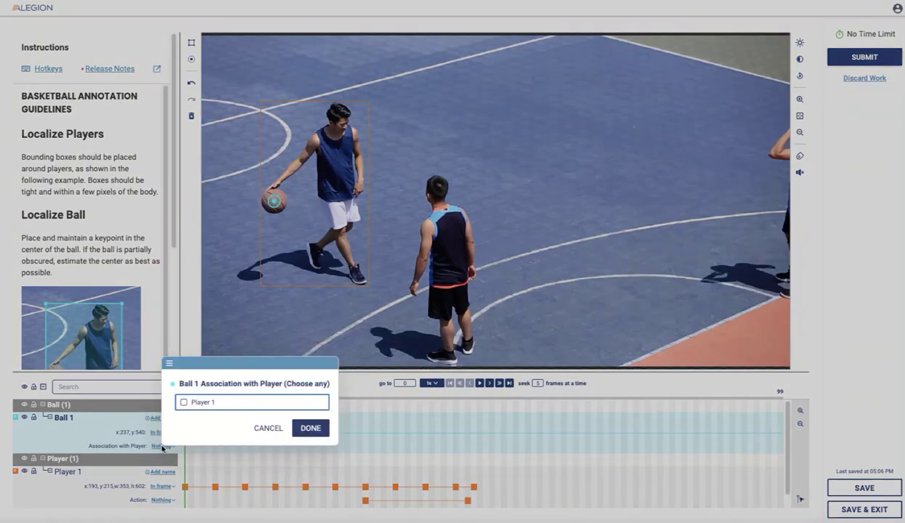
click(184, 402)
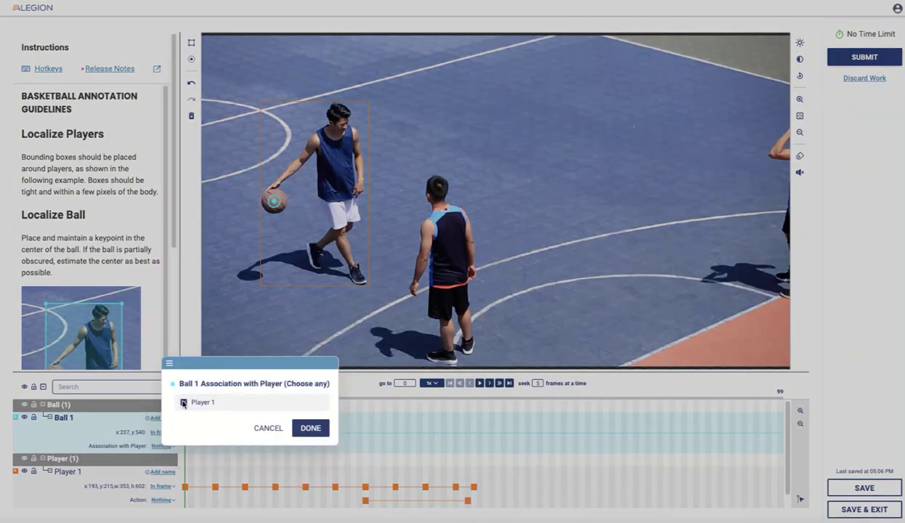
click(309, 428)
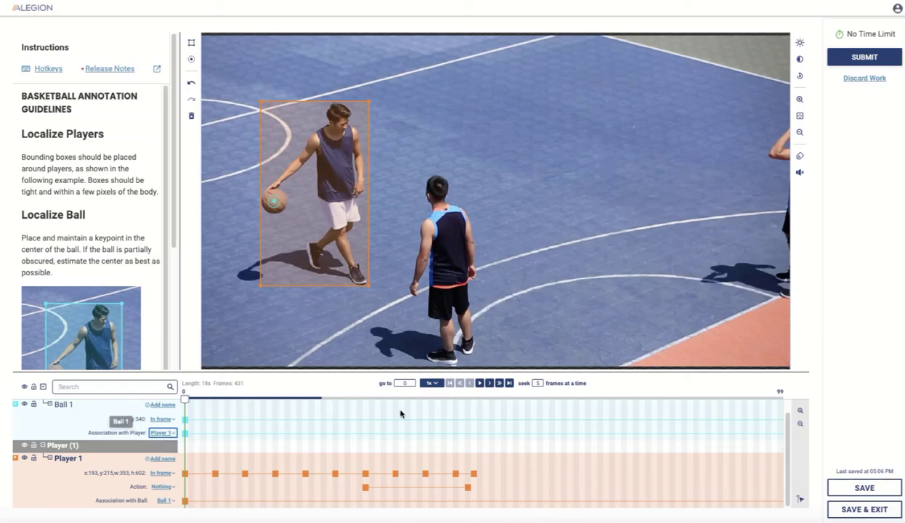
Recenter the Ball 1 keypoint on the ball at frame 5, about x 211, y 482, and frame 10, about x 330, y 479.
click(499, 382)
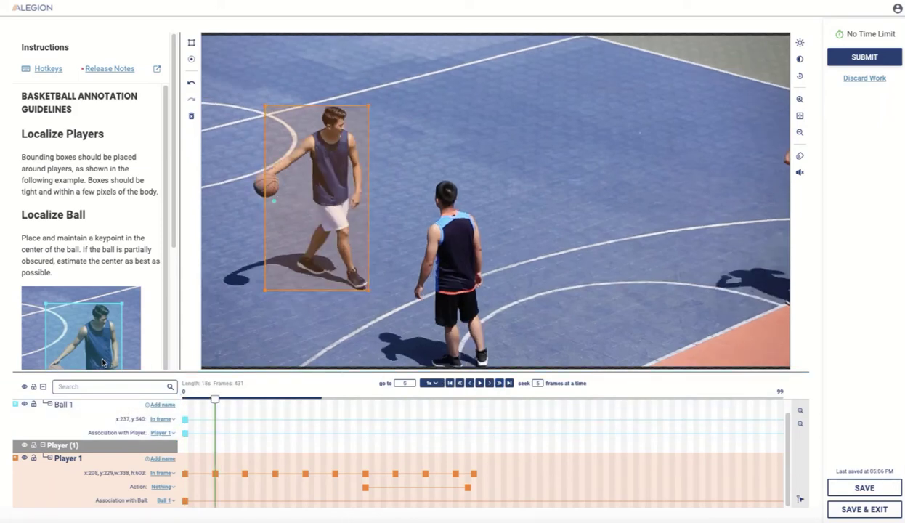
click(97, 401)
drag(274, 201, 266, 184)
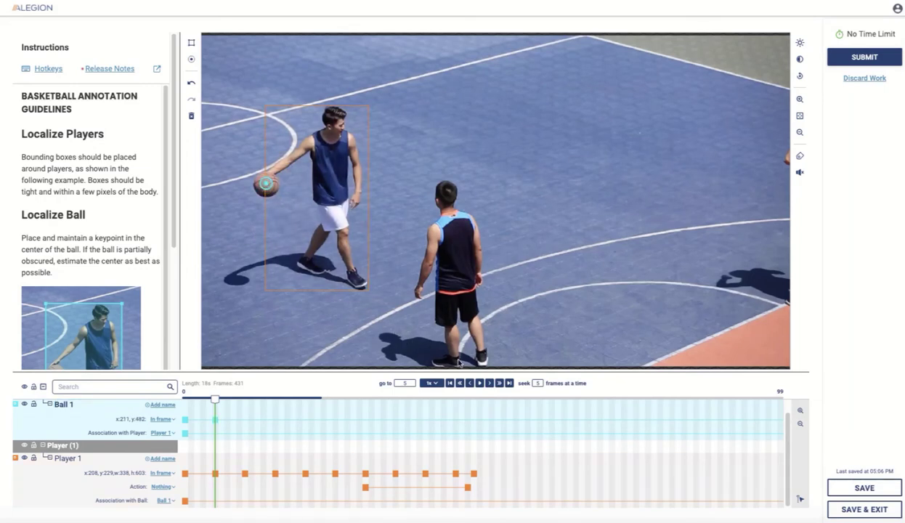
click(499, 384)
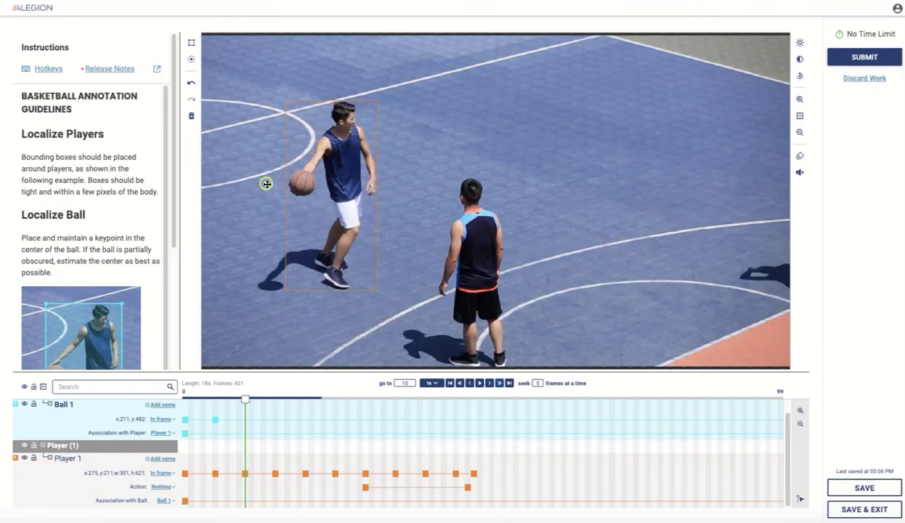
drag(266, 184, 302, 183)
Recenter the Ball 1 keypoint on the ball at frame 15, about x 572, y 424, and frame 20, about x 742, y 392.
click(496, 384)
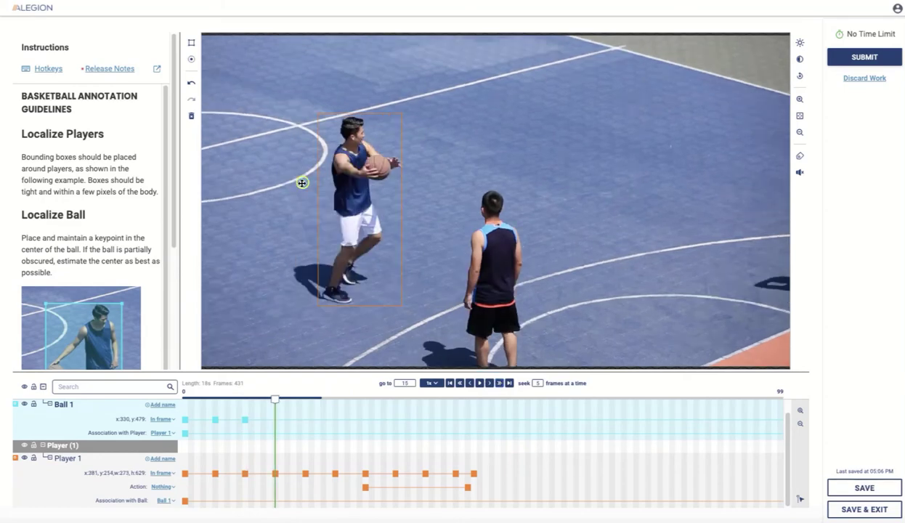
drag(302, 182, 376, 166)
click(490, 383)
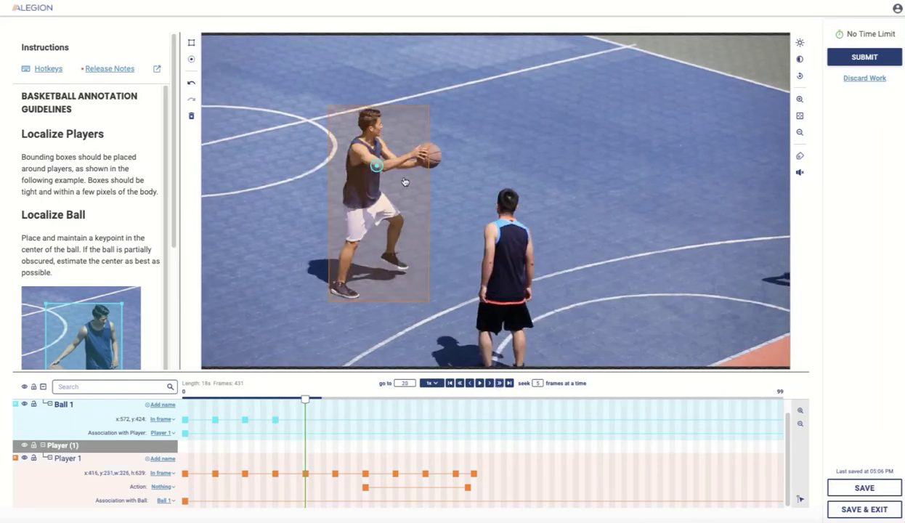
drag(374, 166, 432, 157)
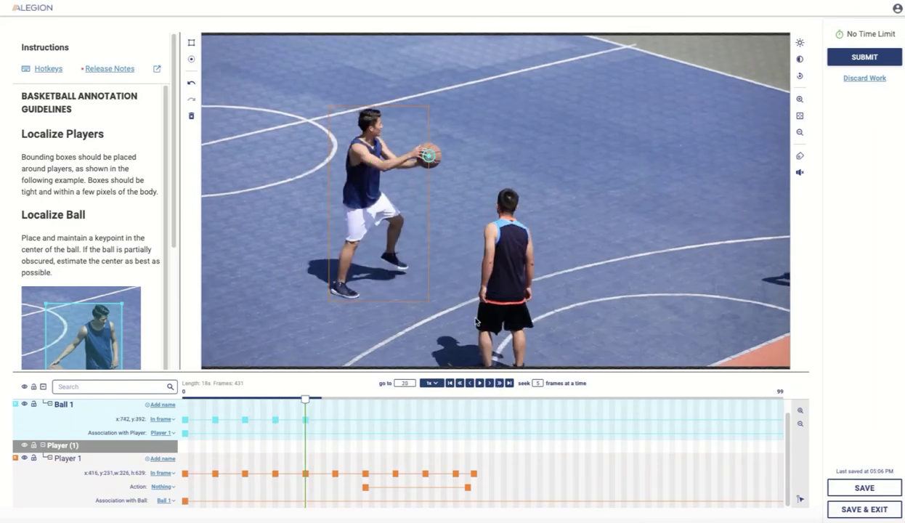
Recenter the Ball 1 keypoint on the ball at frame 25, about x 721, y 507, and frame 30, about x 731, y 453.
click(500, 384)
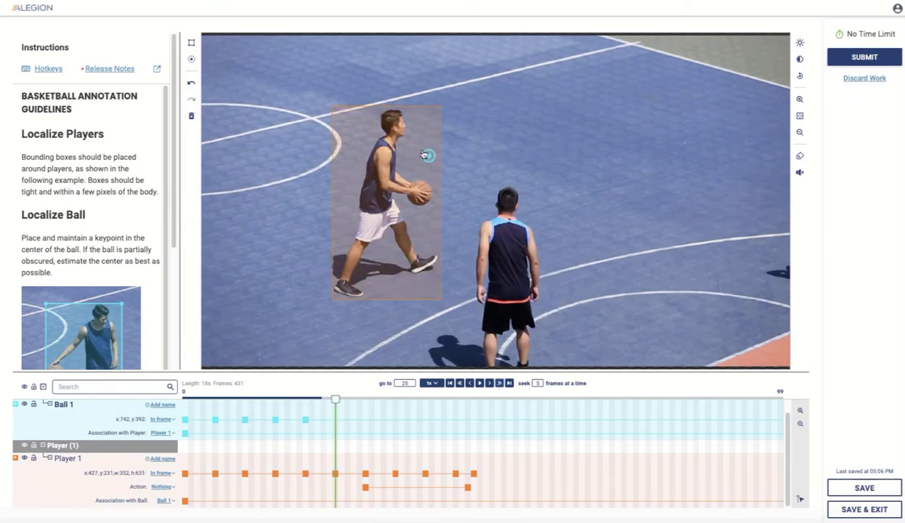
drag(429, 154, 423, 188)
click(500, 383)
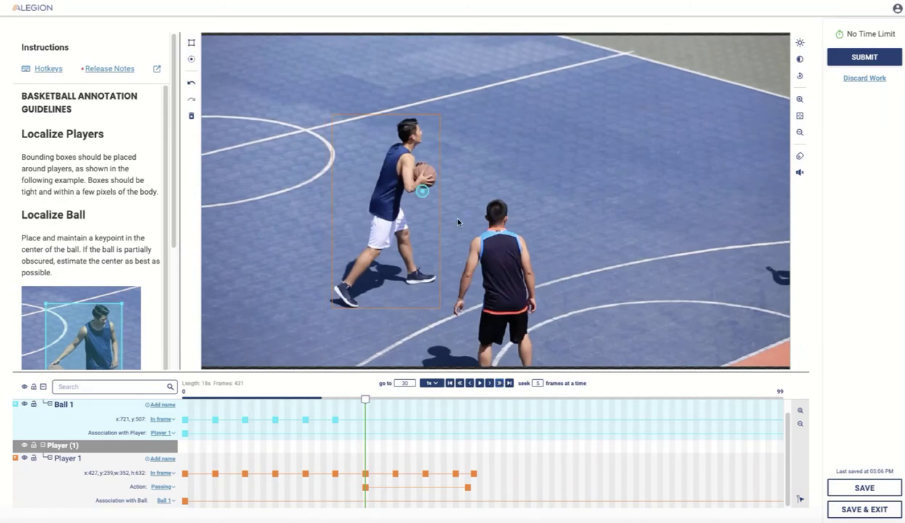
drag(423, 190, 425, 173)
Move the Ball 1 keypoint onto the passed ball at frame 35, about x 1122, y 262, and frame 40, about x 1482, y 178.
click(497, 384)
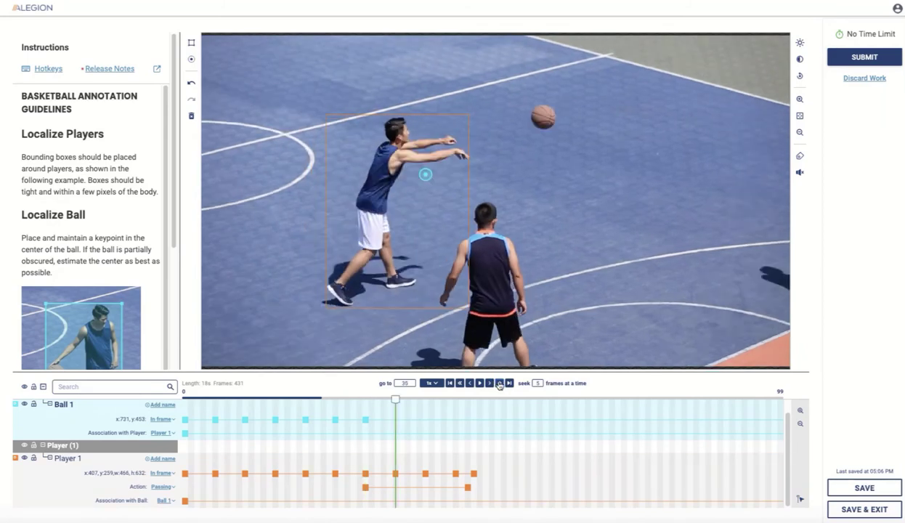
drag(425, 174, 543, 117)
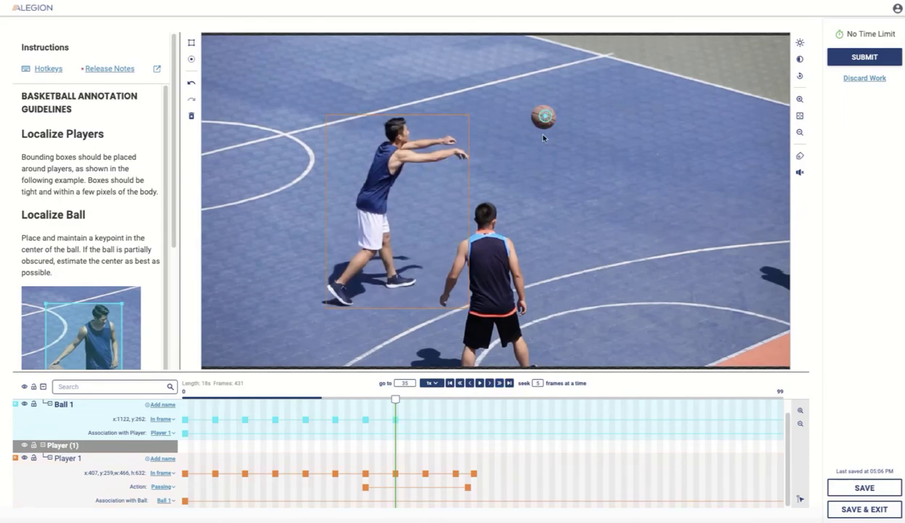
click(498, 384)
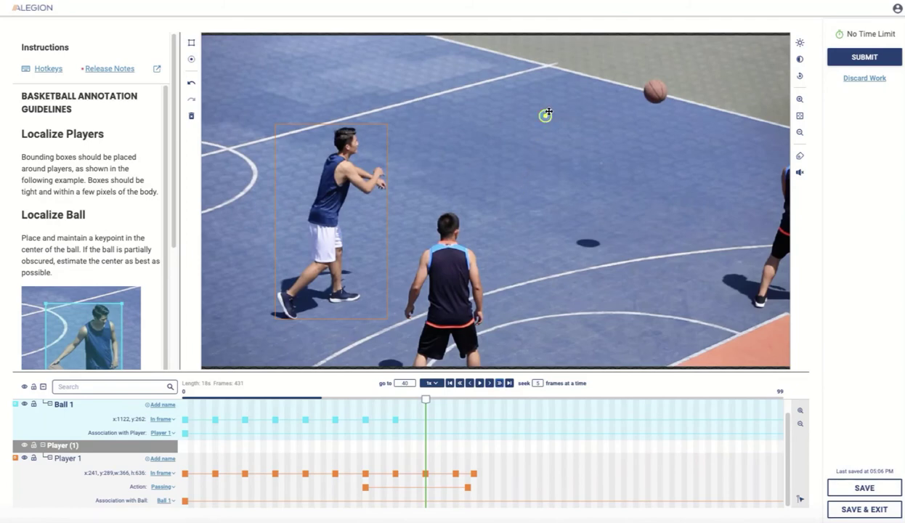
drag(544, 114, 655, 91)
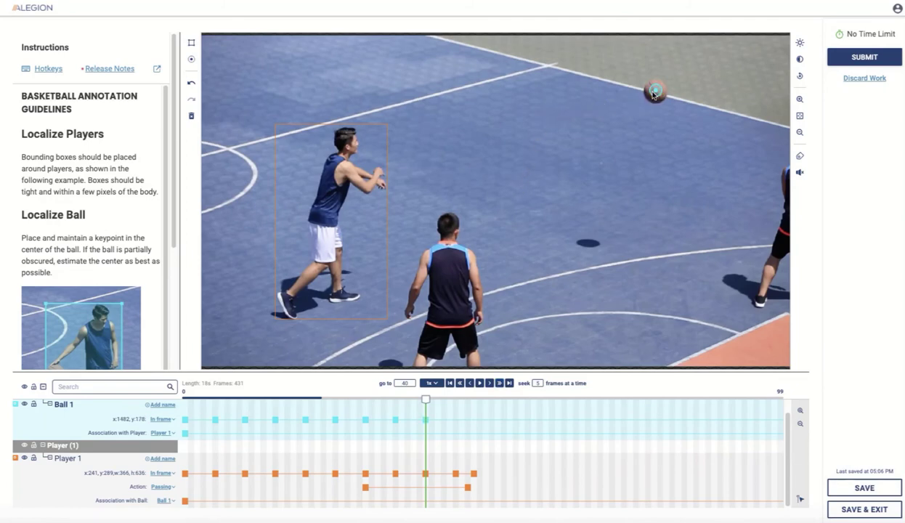
Move the Ball 1 keypoint onto the ball at frame 45, about x 1631, y 209, and frame 47, about x 1702, y 229.
click(498, 383)
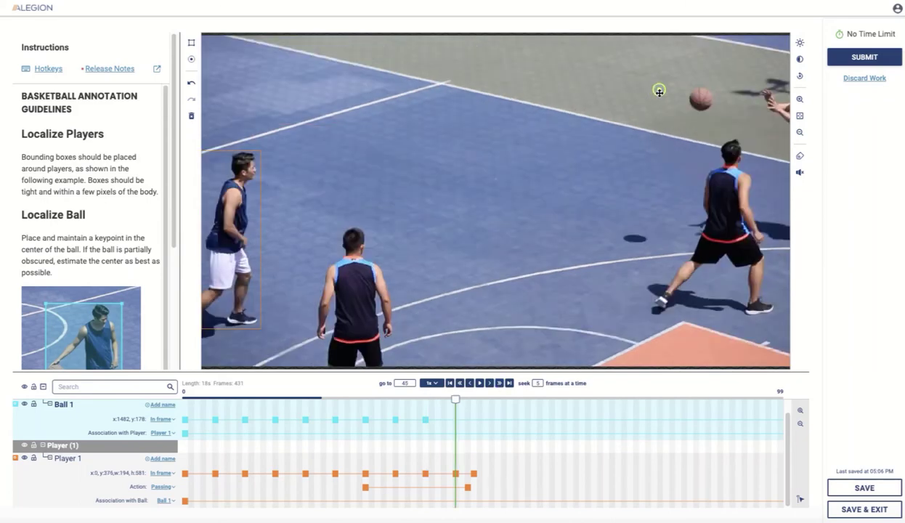
drag(656, 90, 700, 101)
click(489, 384)
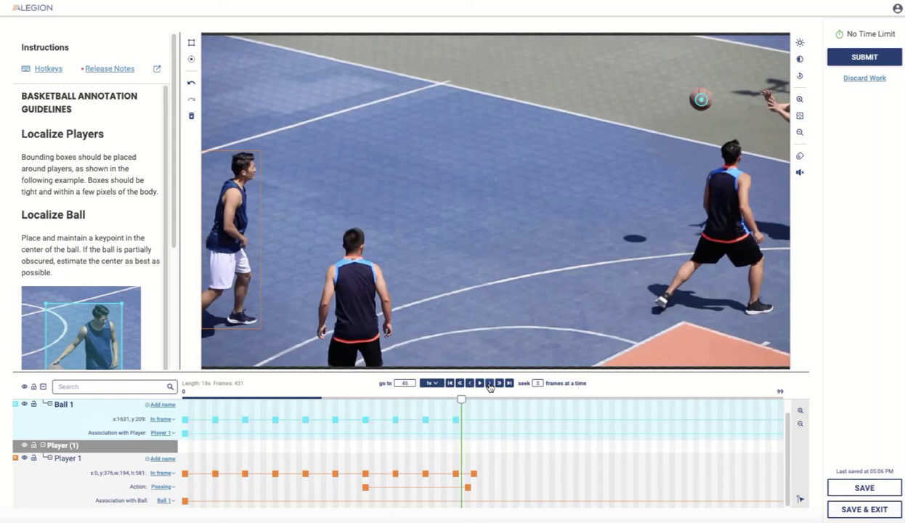
click(489, 384)
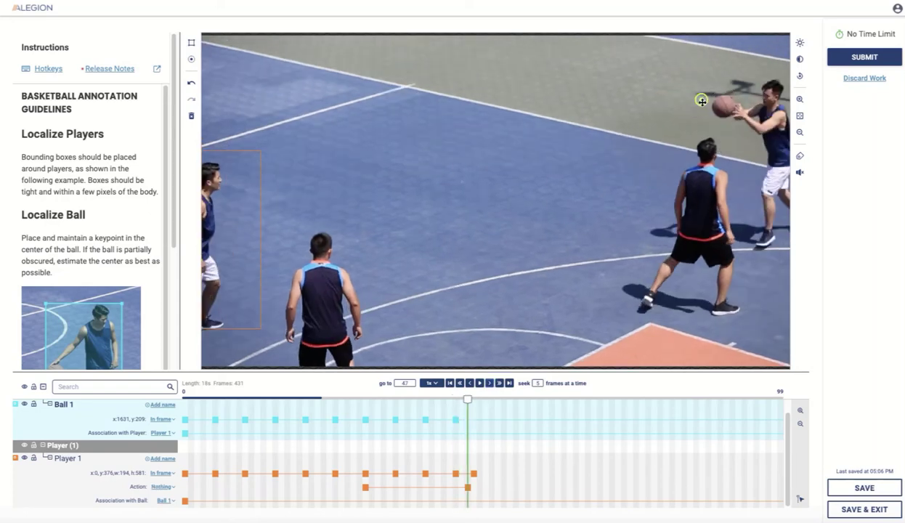
drag(700, 100, 723, 107)
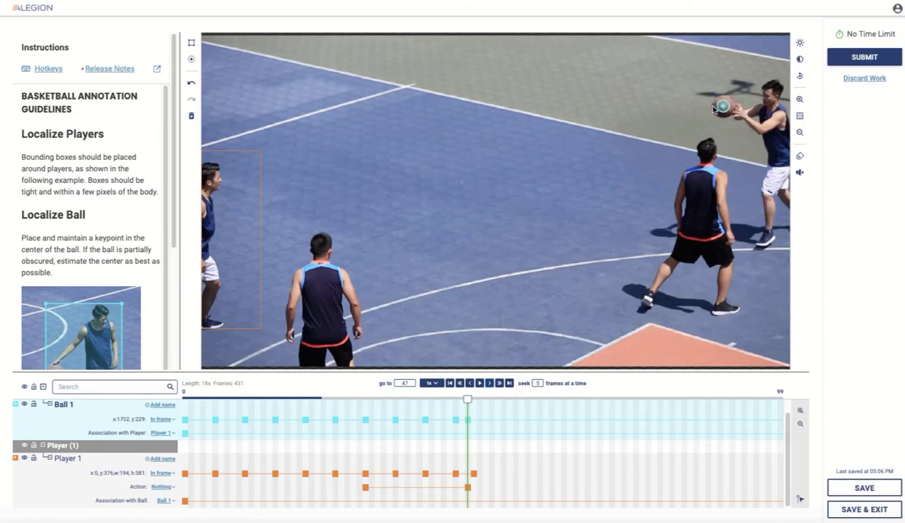
Remove Ball 1's association with Player 1 at frame 47, where the teammate catches the pass.
click(161, 433)
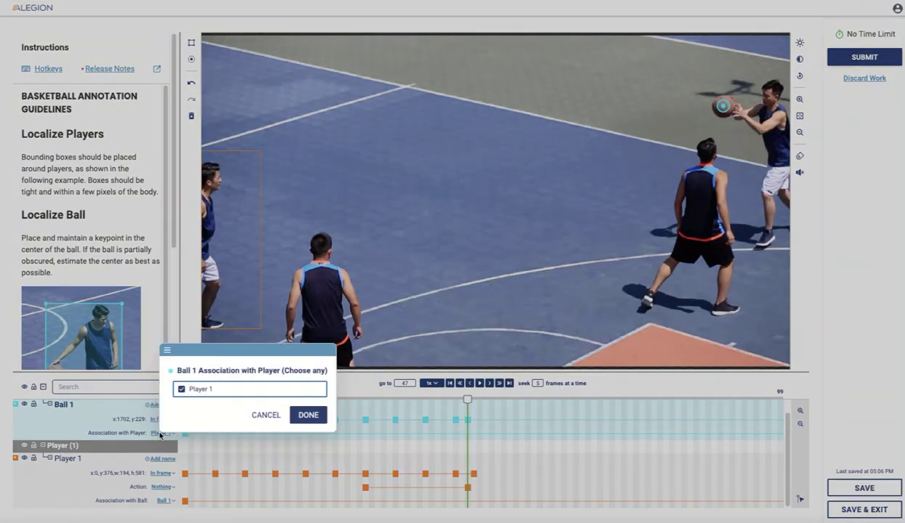
click(181, 388)
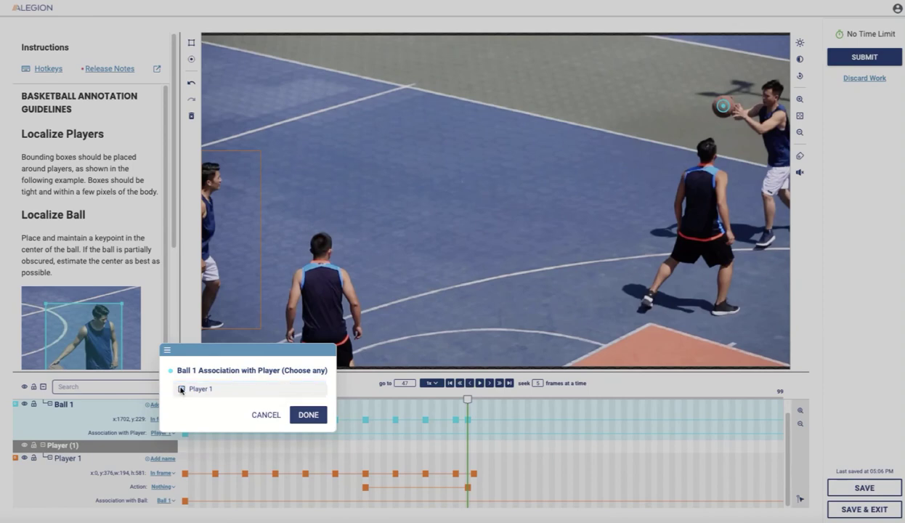
click(307, 414)
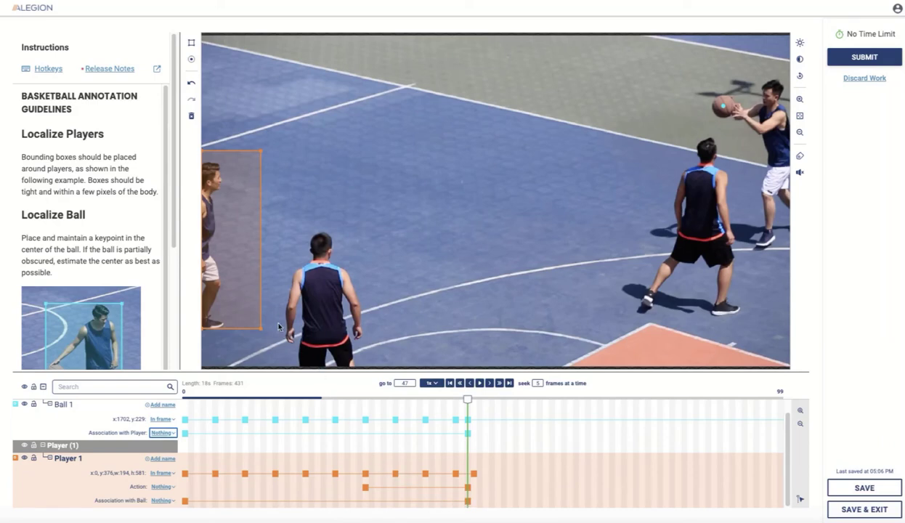
Box the teammate catching the pass at frame 47 as a new player, about 195 by 557, and associate Ball 1 with Player 2.
click(192, 43)
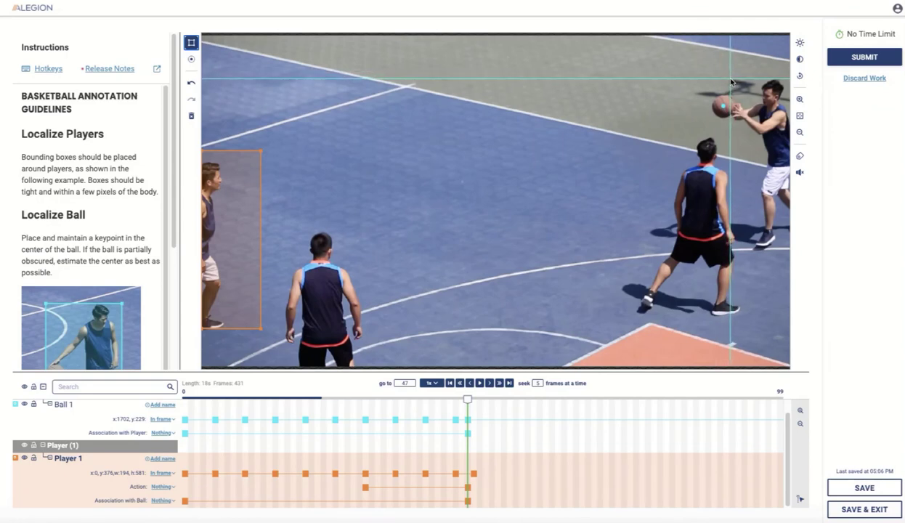
drag(731, 80, 791, 252)
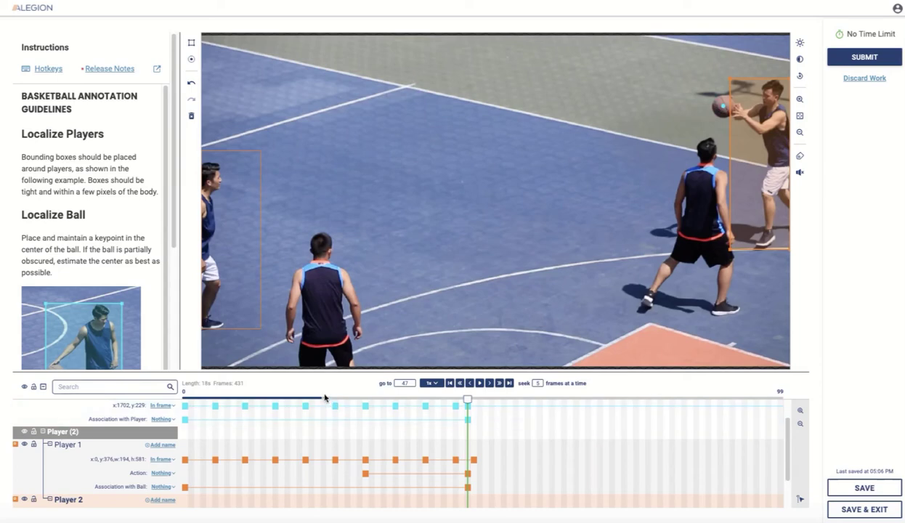
click(159, 419)
click(181, 375)
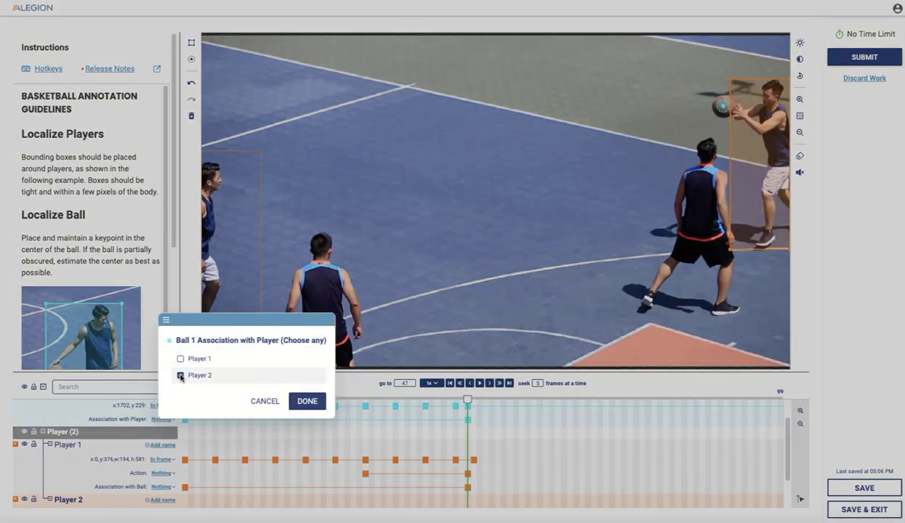
click(305, 401)
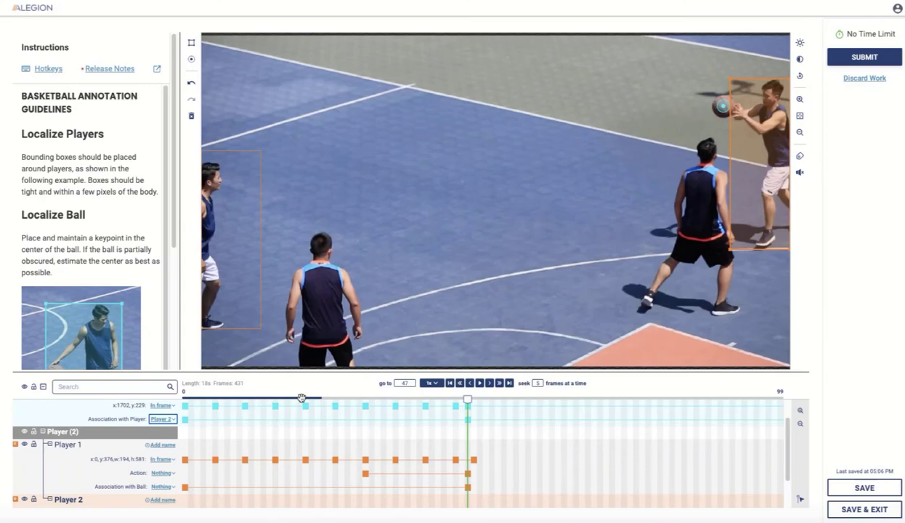
drag(790, 452, 789, 481)
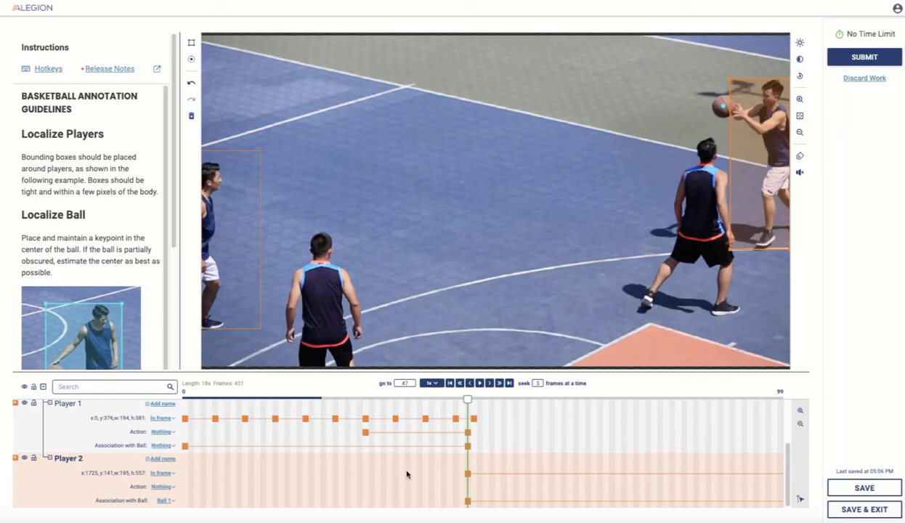
Review the annotations by playing the video from frame 0 at 0.5x speed, and return to frame 47.
click(460, 384)
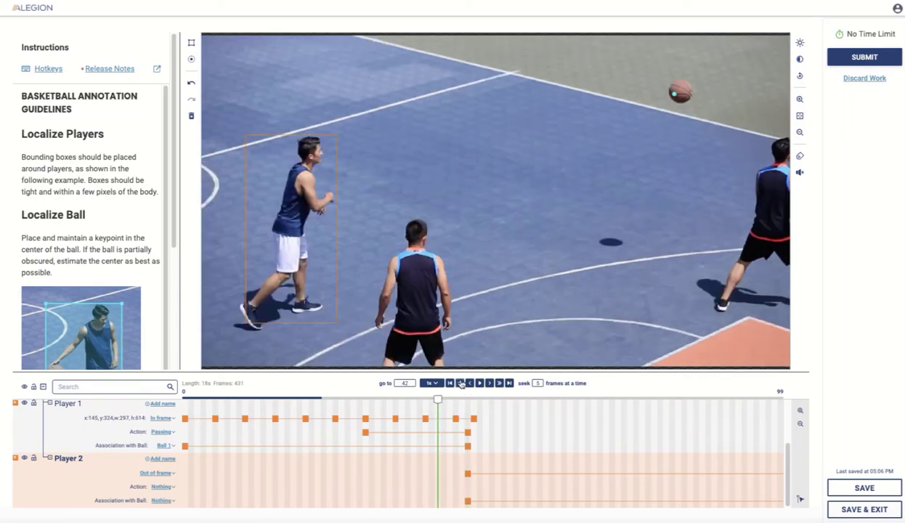
click(450, 383)
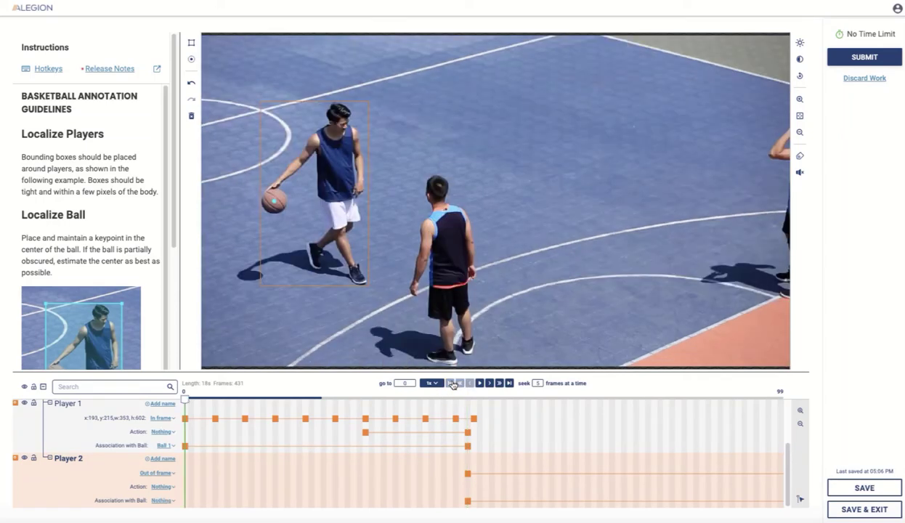
click(430, 383)
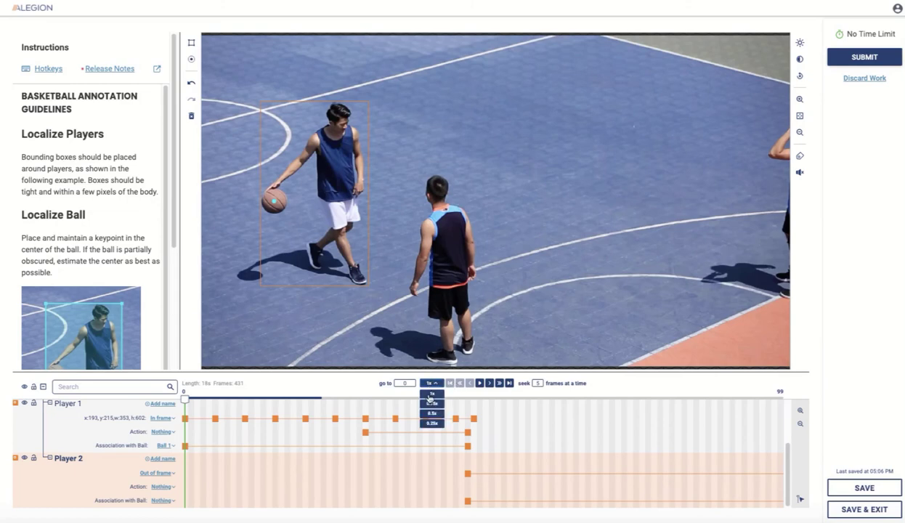
click(429, 414)
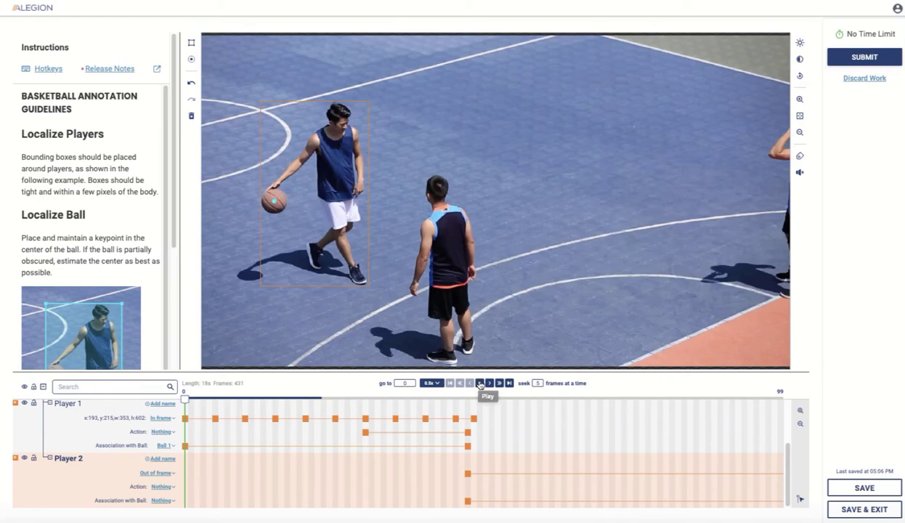
click(479, 385)
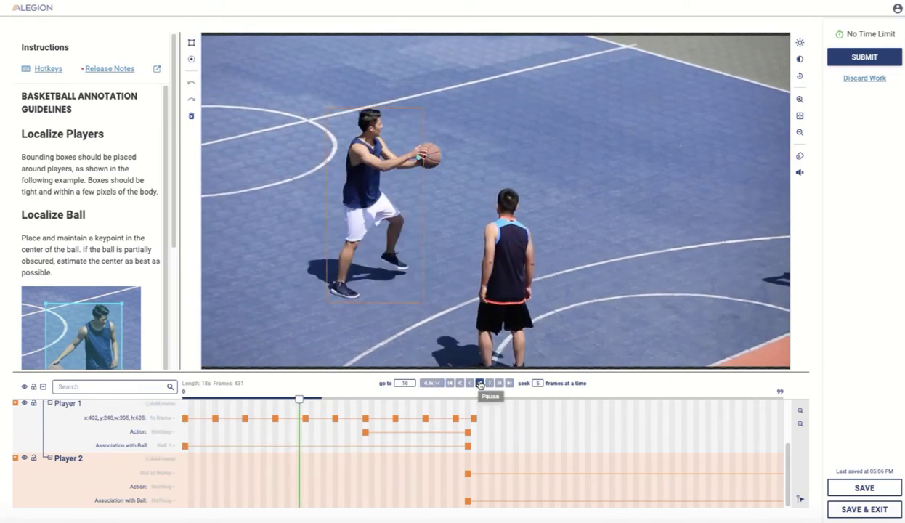
click(481, 385)
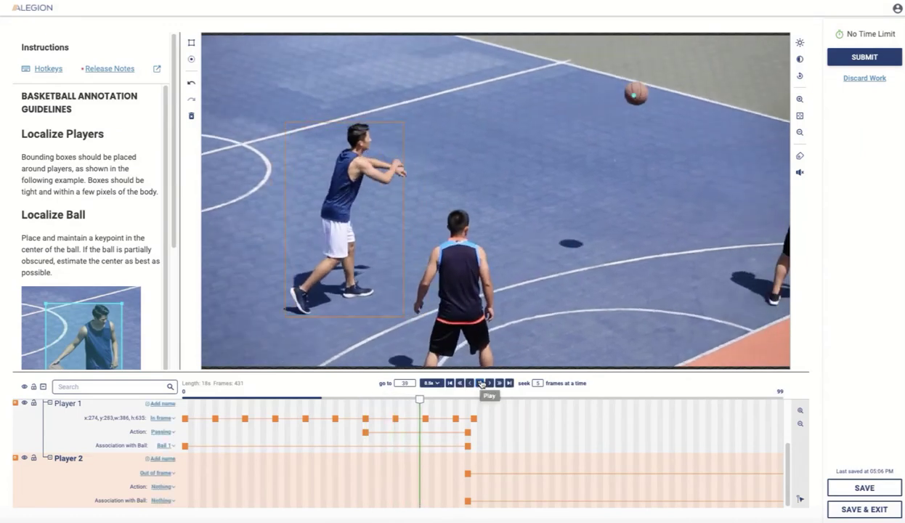
click(481, 383)
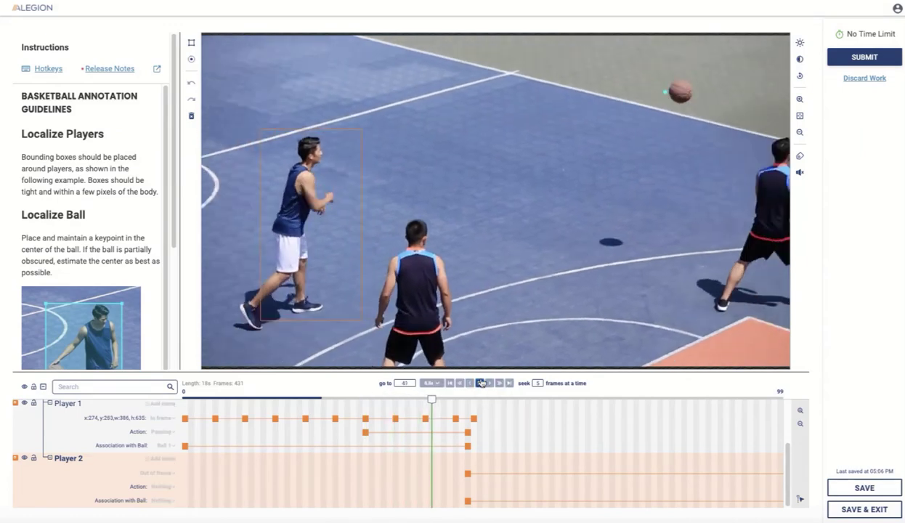
click(482, 383)
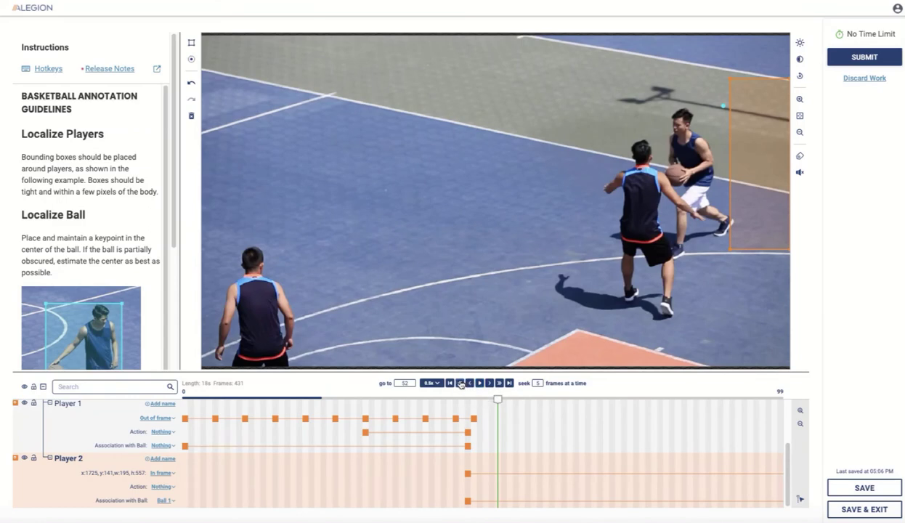
click(461, 384)
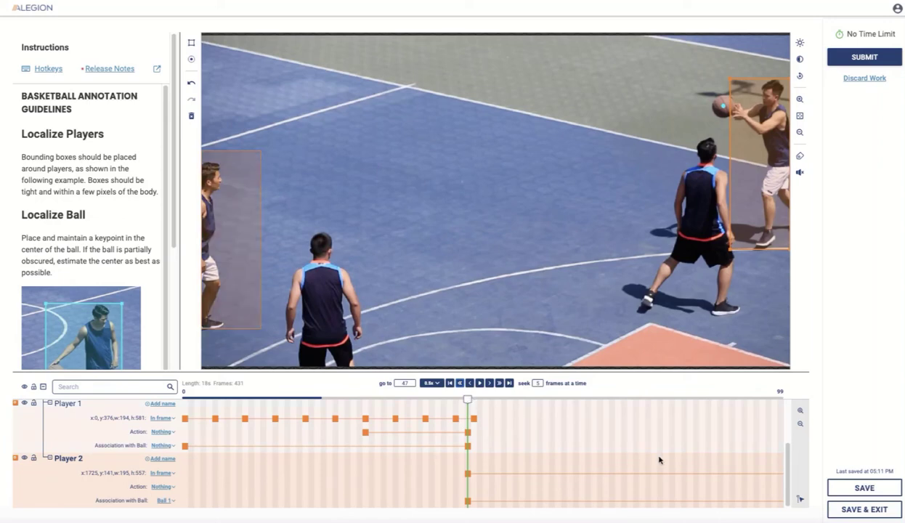
Turn on the timeline's pointer-following frame preview, scrub through frames 50 and 51, and return to frame 0.
click(799, 500)
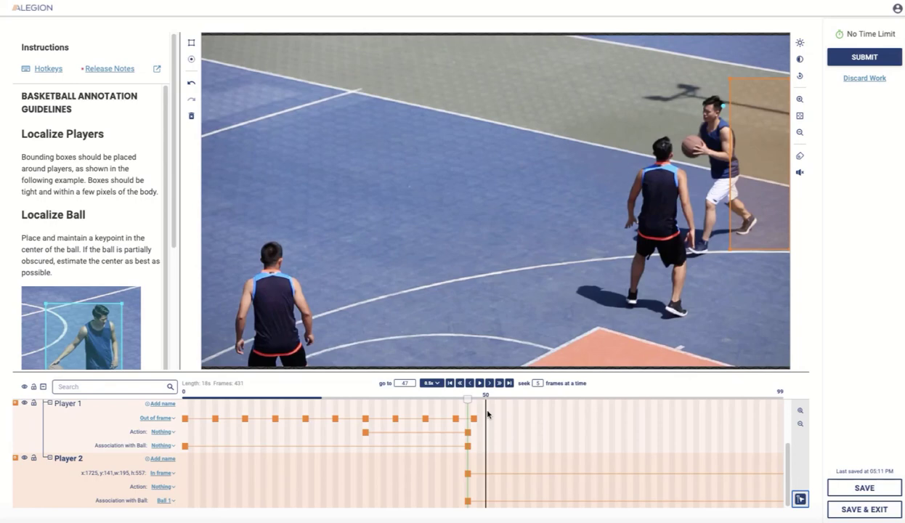
mouse_move(486, 414)
mouse_down()
mouse_move(439, 416)
mouse_move(493, 412)
mouse_up()
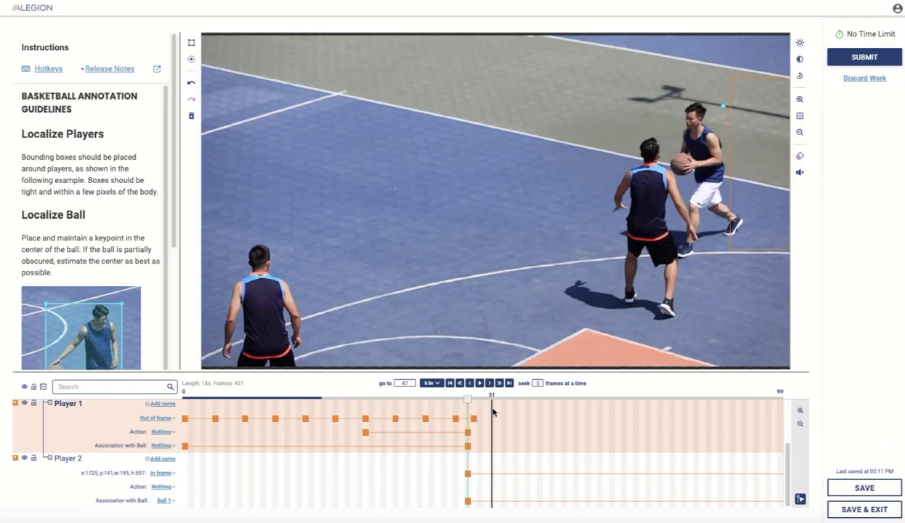
click(467, 405)
click(451, 384)
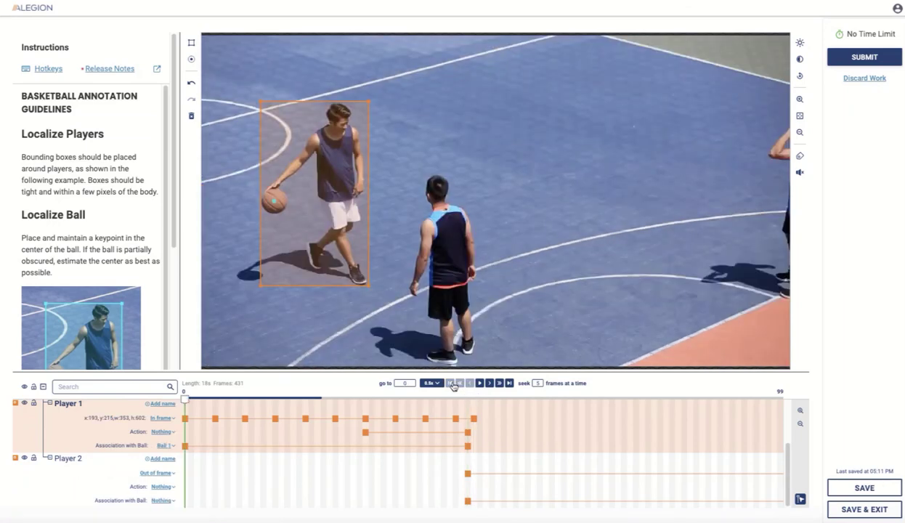